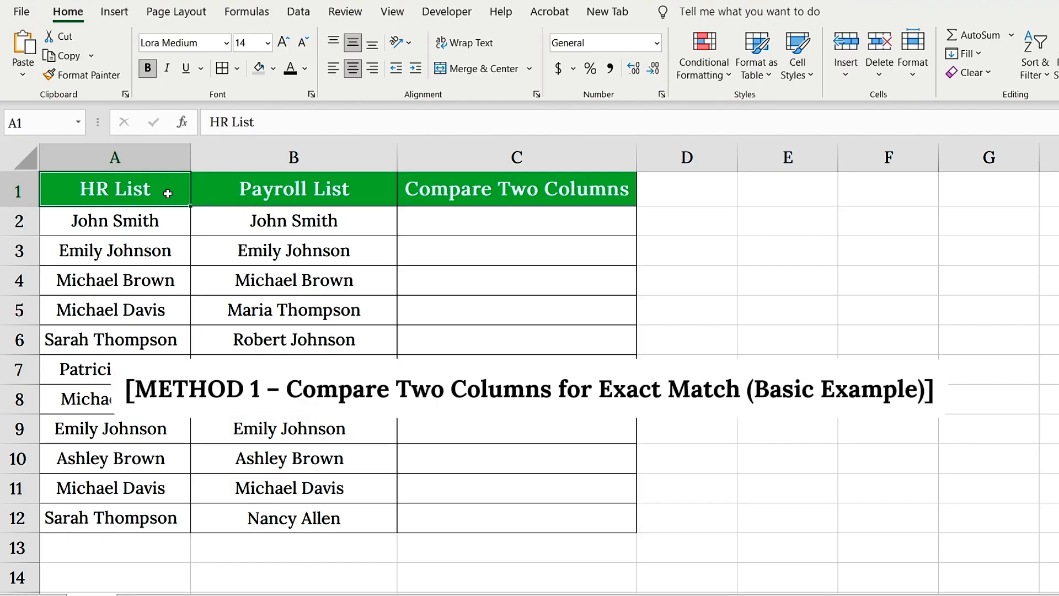
- Enter the formula =A2=B2 in cell C2 to compare the first HR List and Payroll List entries
drag(116, 221, 294, 518)
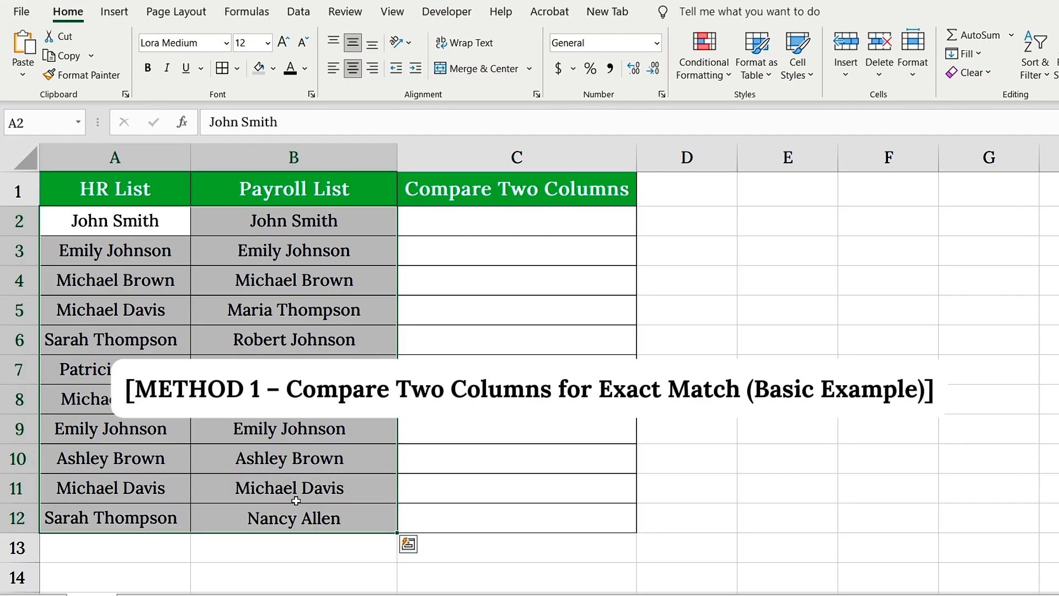
click(447, 226)
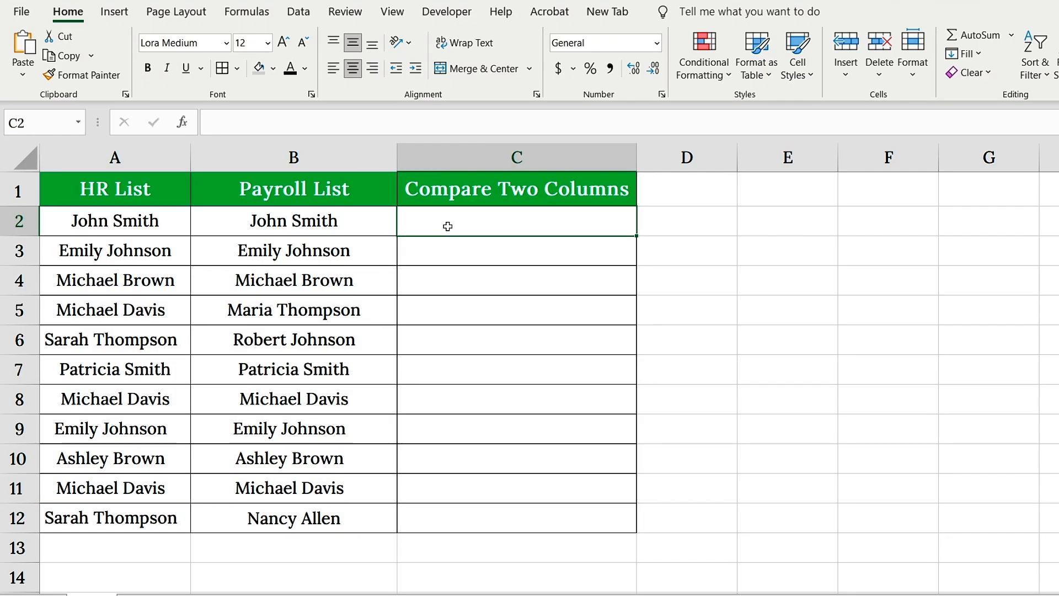
text(=)
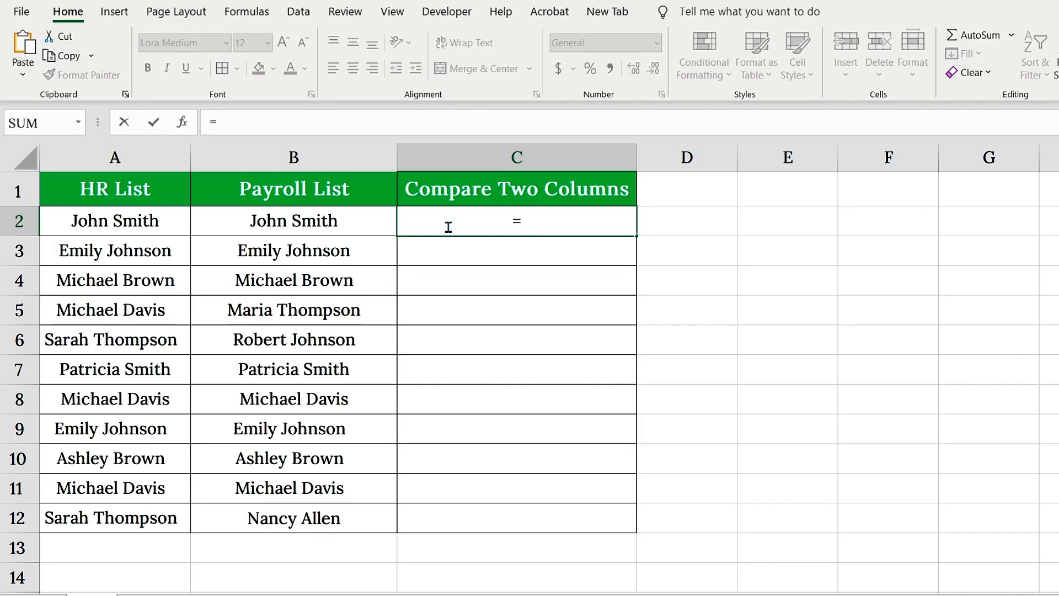
click(175, 214)
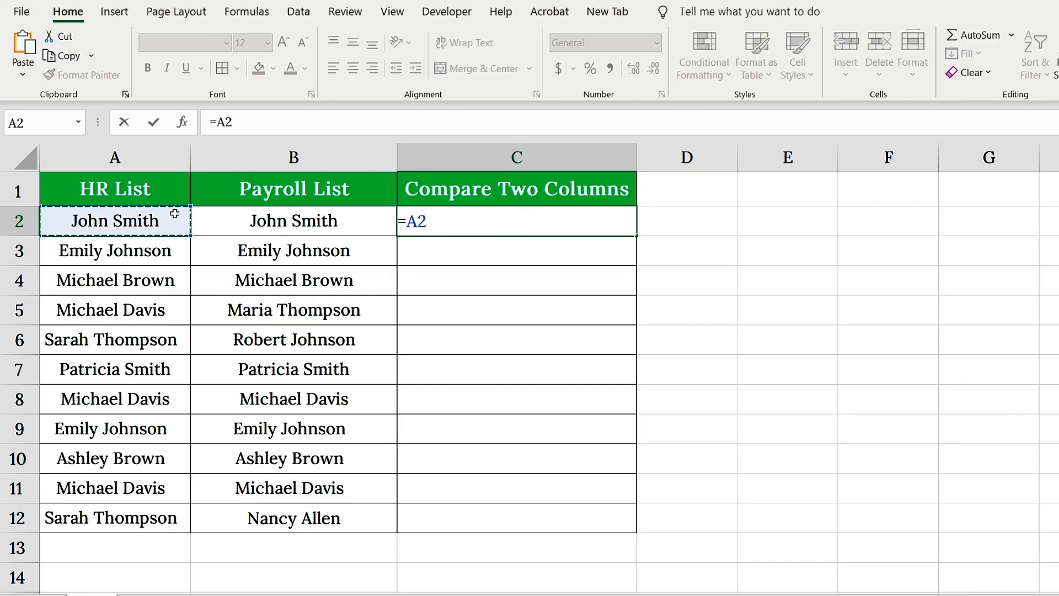
text(=)
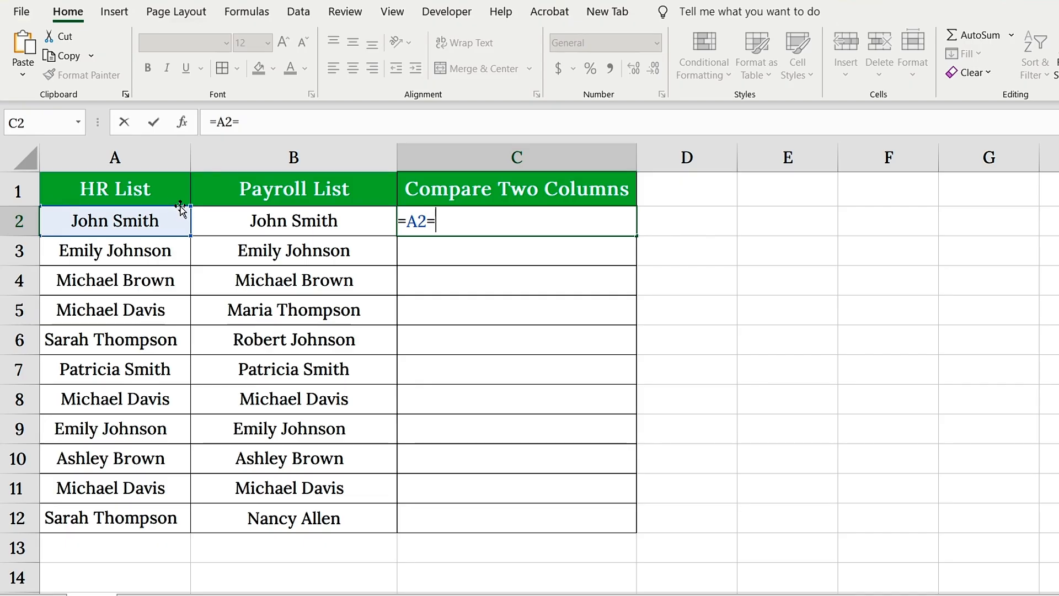
click(250, 221)
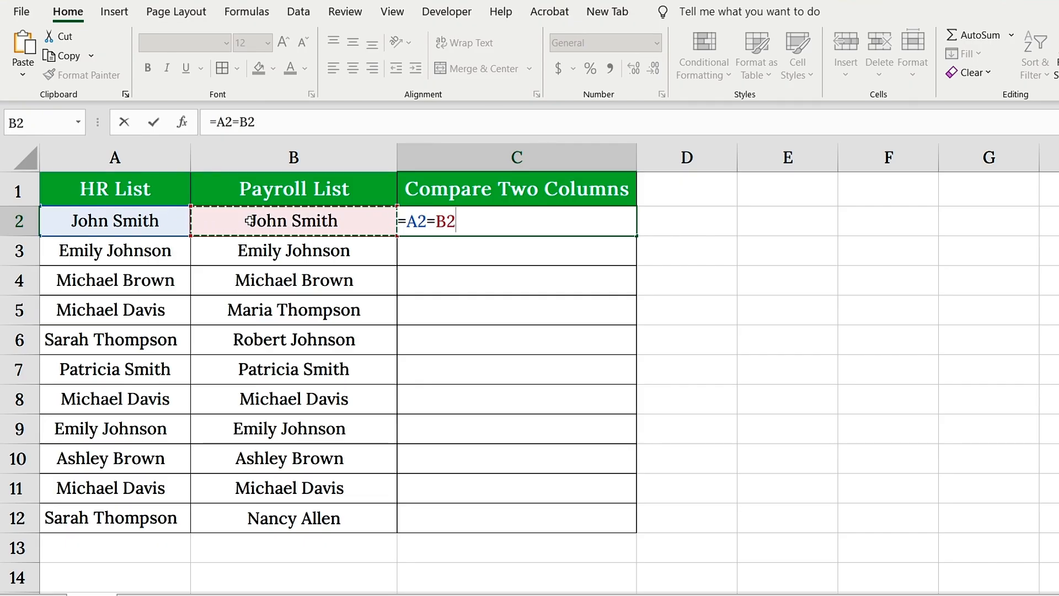
key(Return)
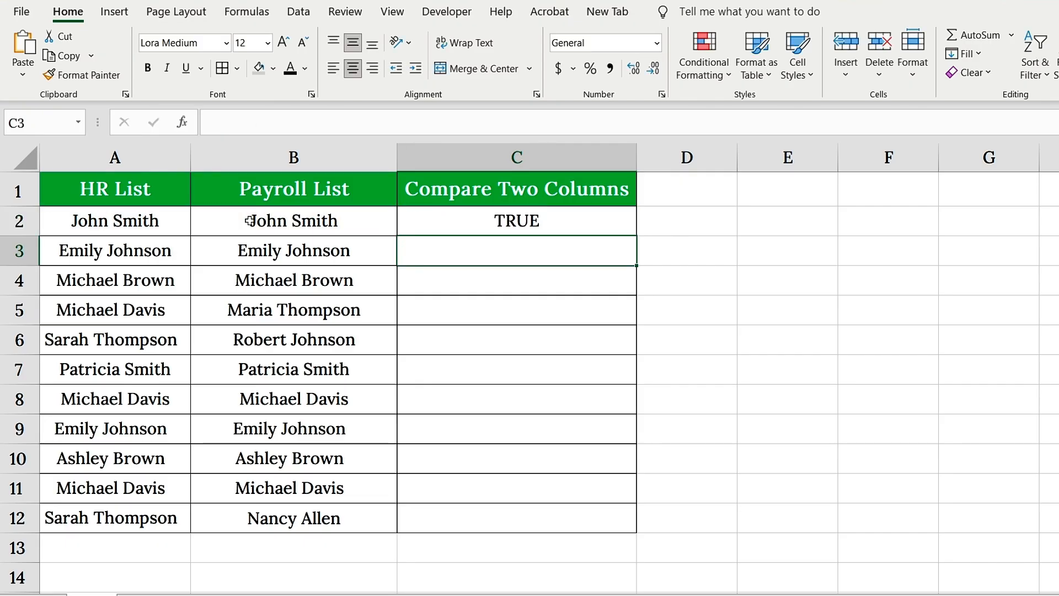
- Fill the comparison formula from C2 down through C12
click(612, 228)
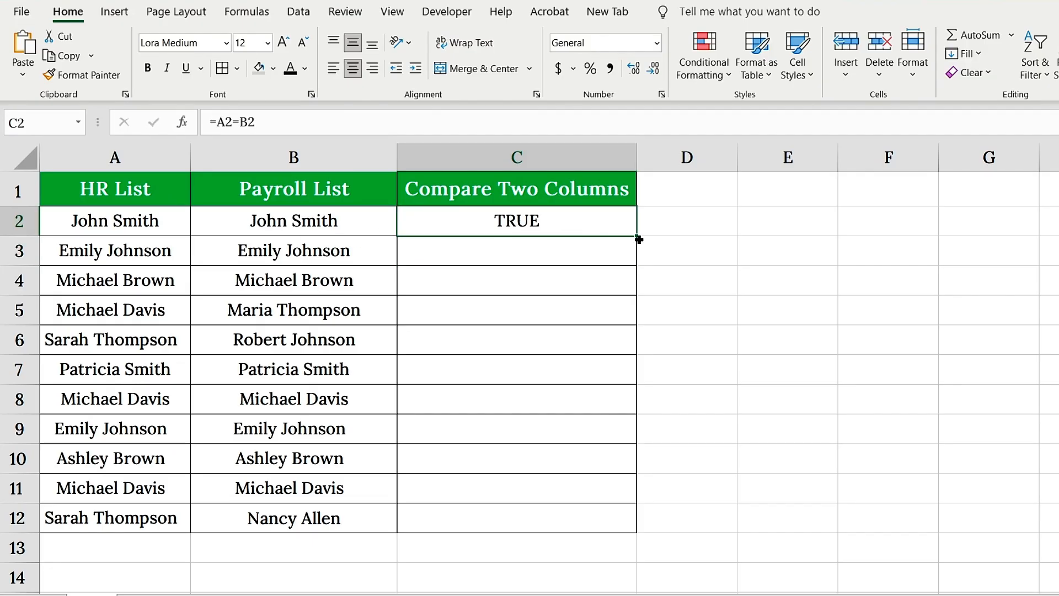
double_click(637, 237)
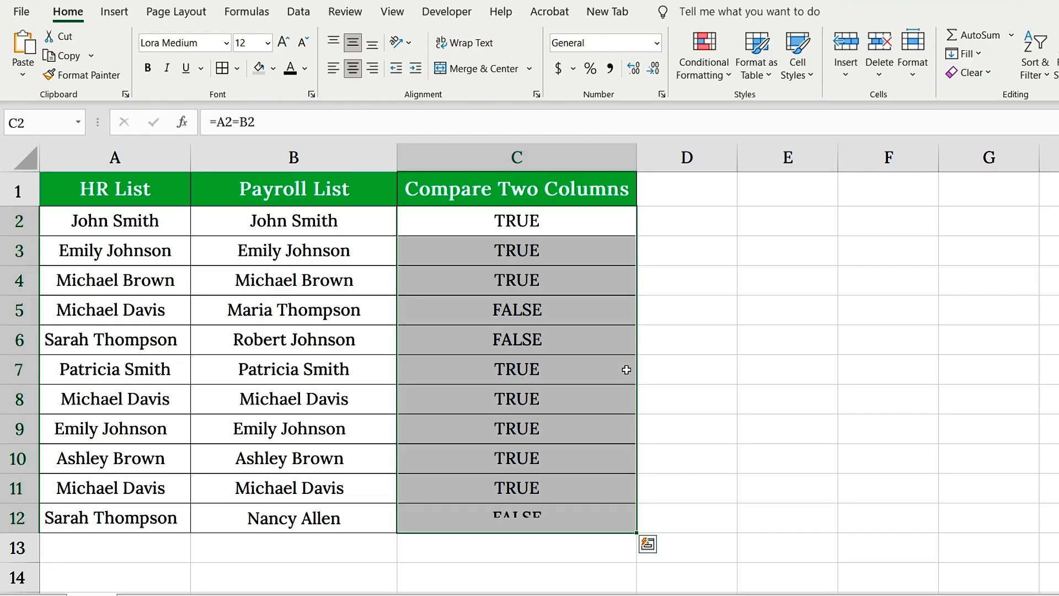
click(537, 221)
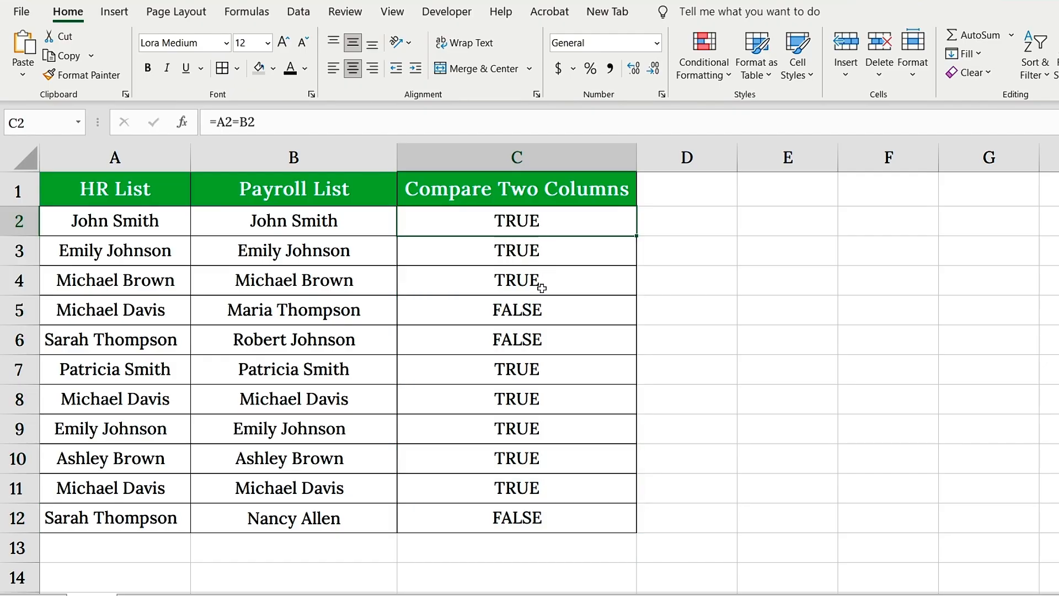
click(542, 308)
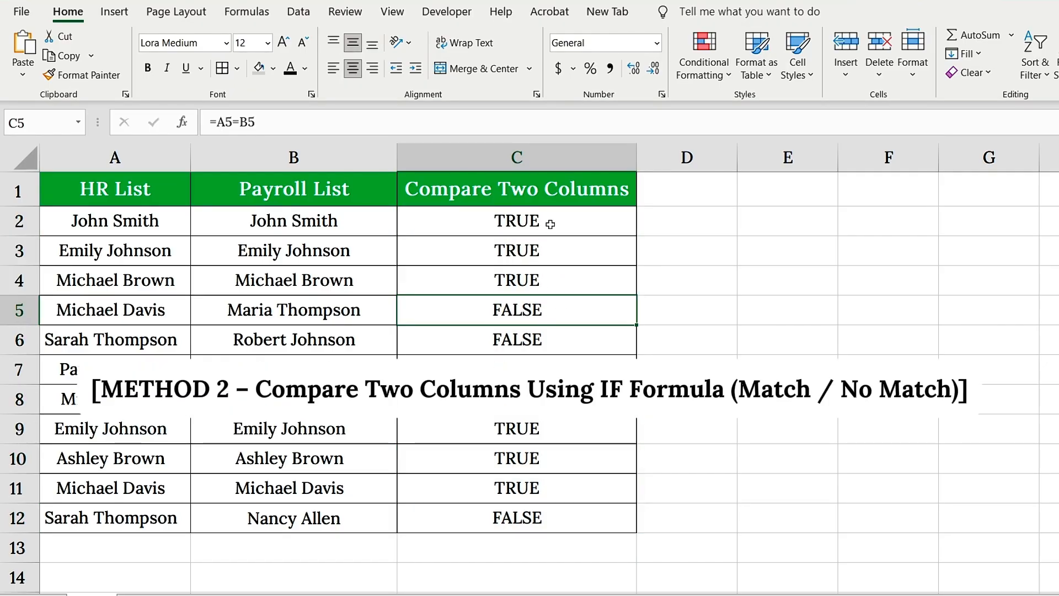
- Clear the comparison results from C2:C12
drag(550, 224, 546, 513)
key(Delete)
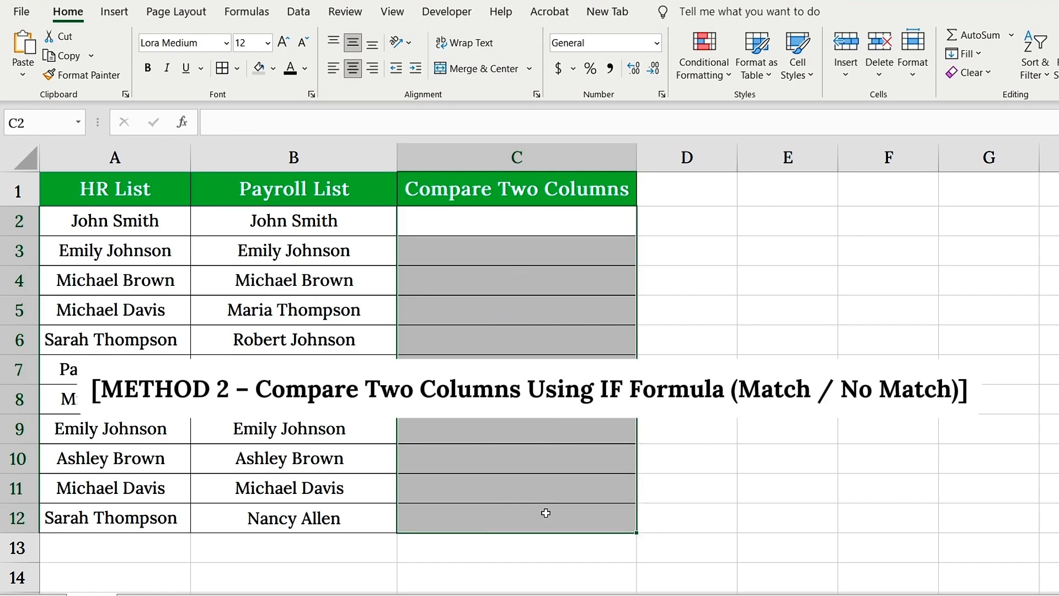
- Enter the formula =IF(A2=B2, "Match", "No Match") in cell C2
click(504, 227)
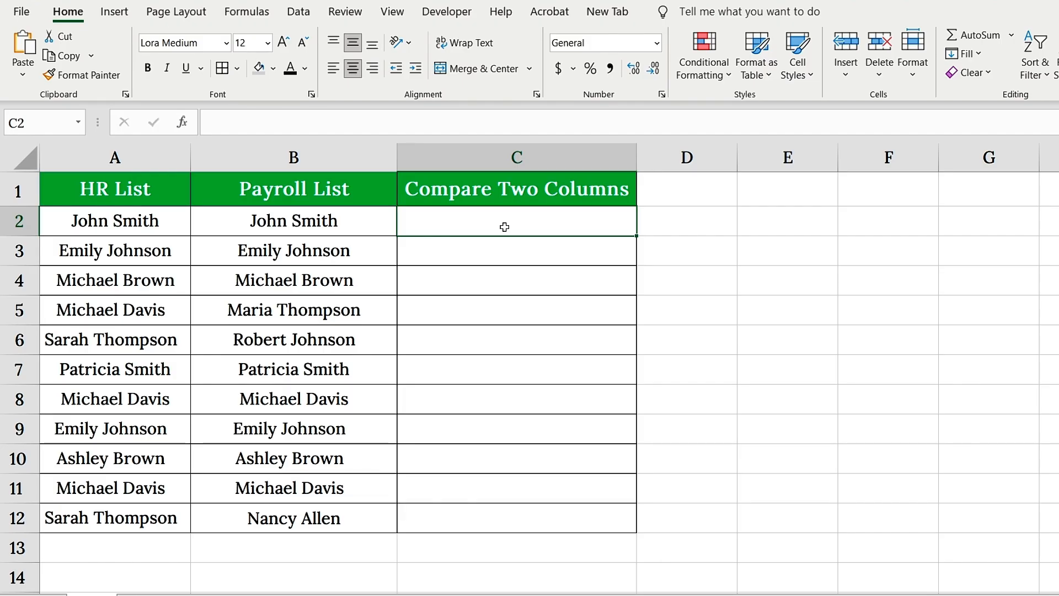
text(=IF)
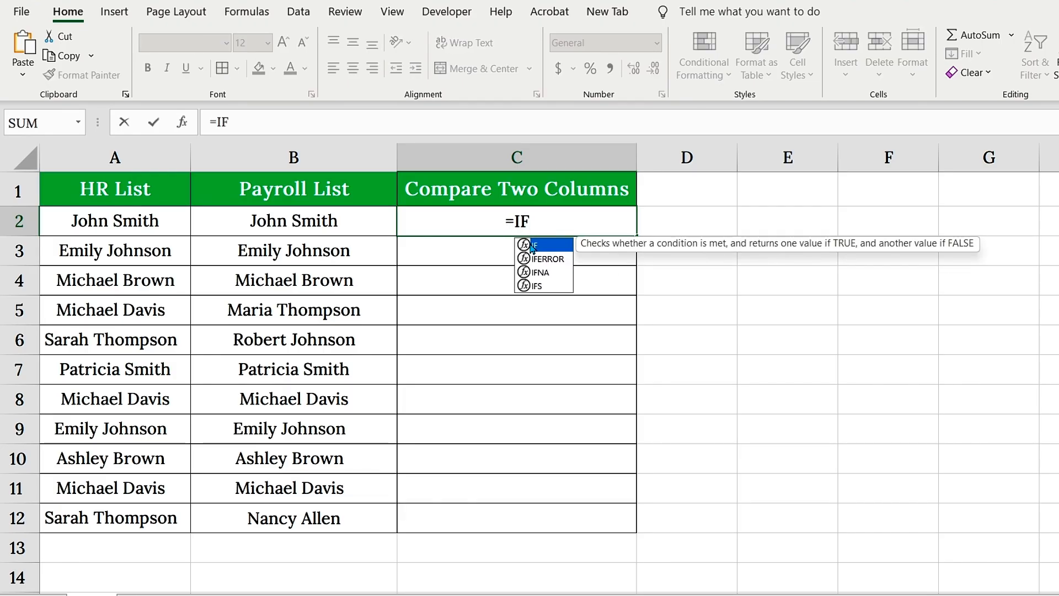
double_click(532, 245)
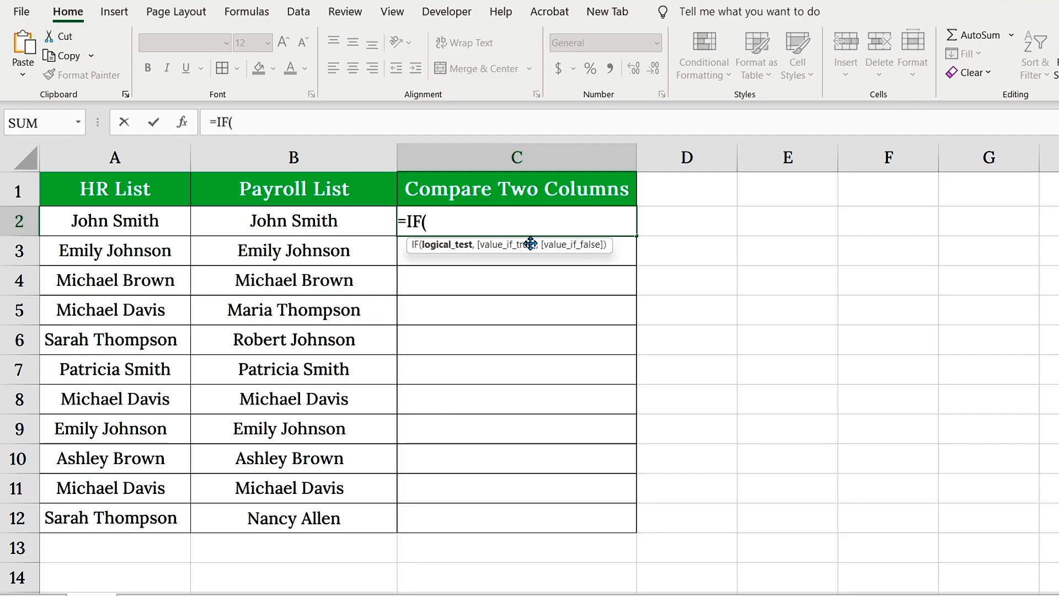
click(184, 220)
text(=)
click(267, 223)
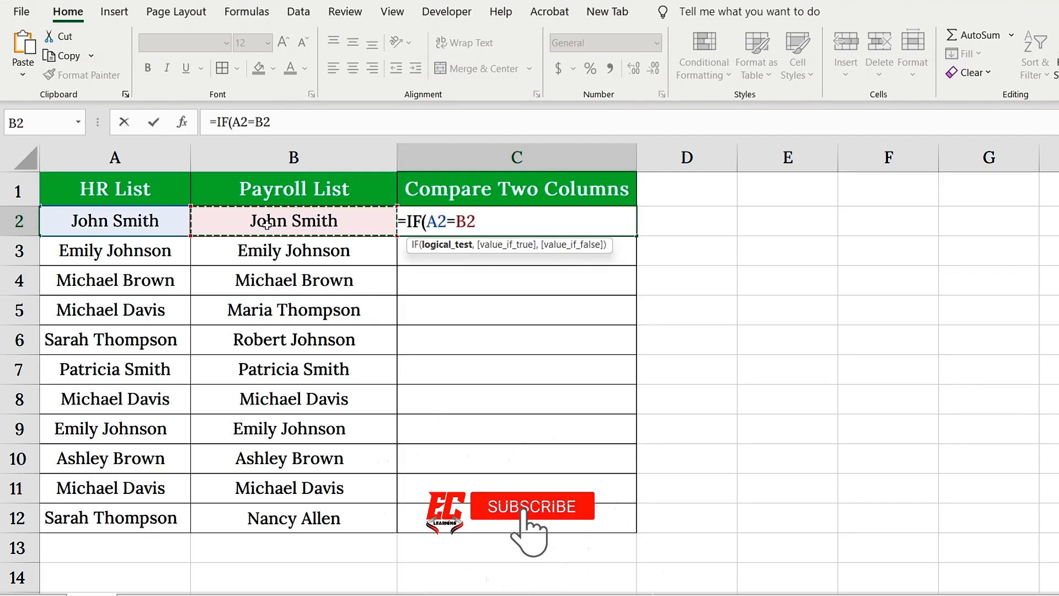
text(, ")
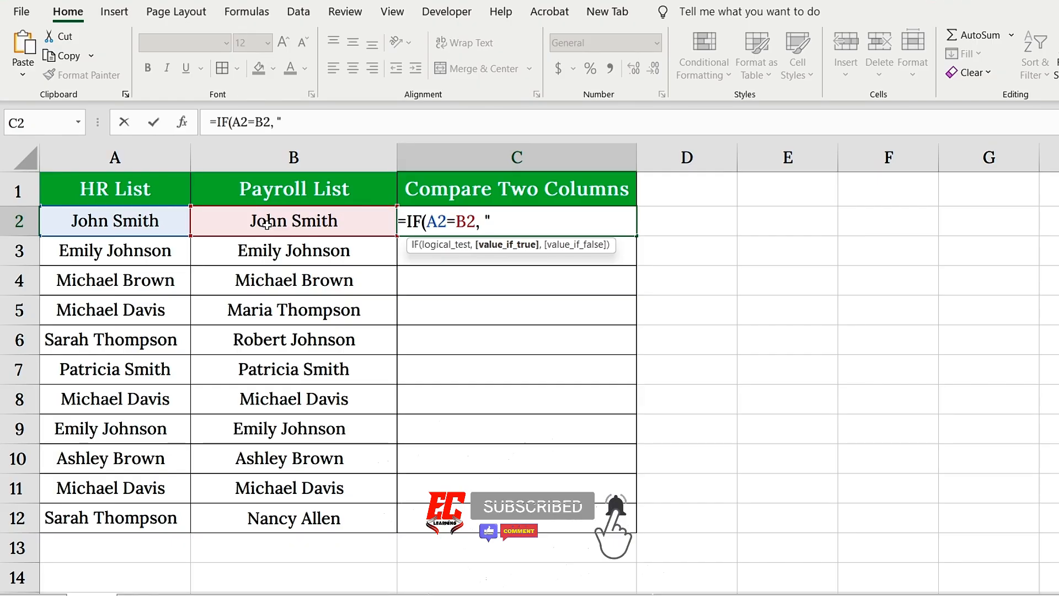
text(Match",)
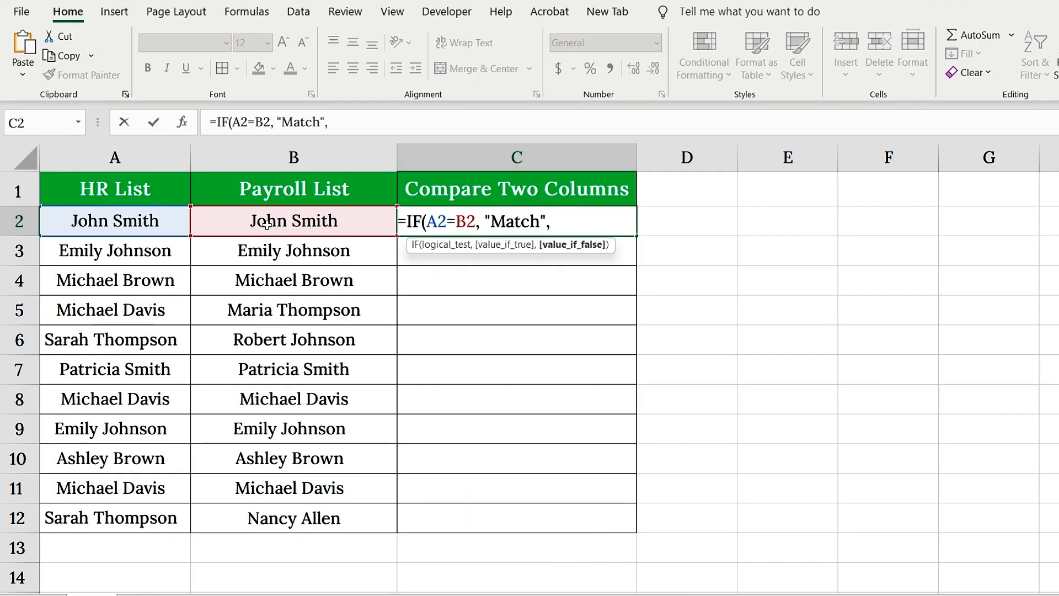
text( "No Matc)
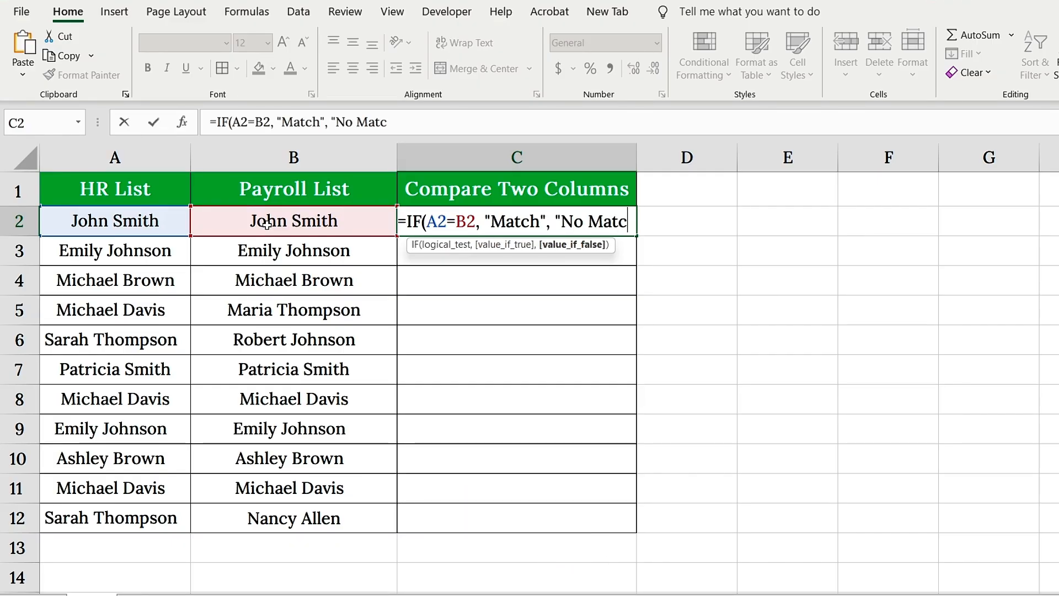
text(h"))
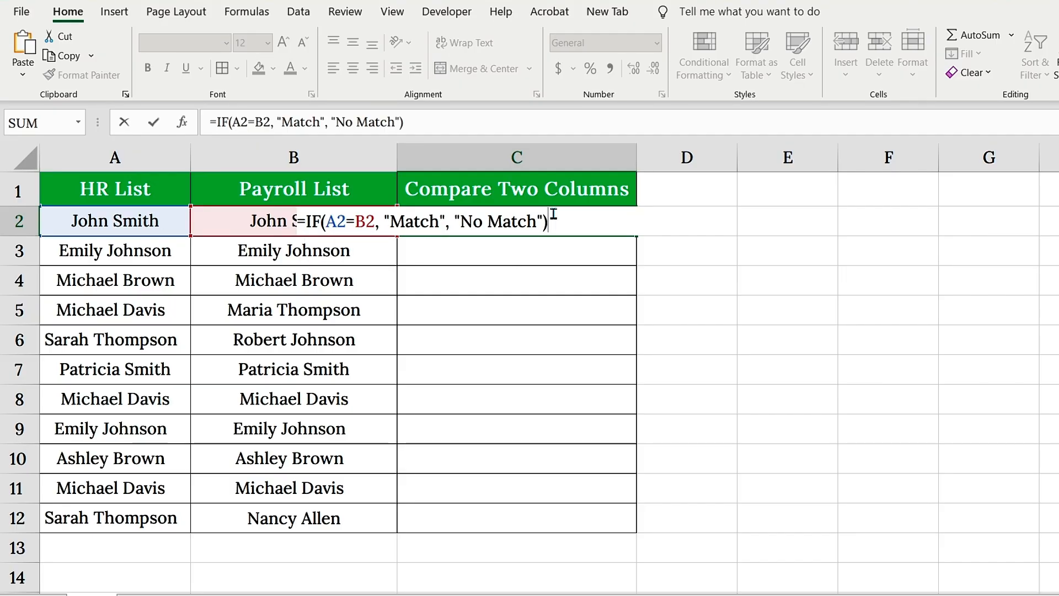
drag(390, 221, 534, 225)
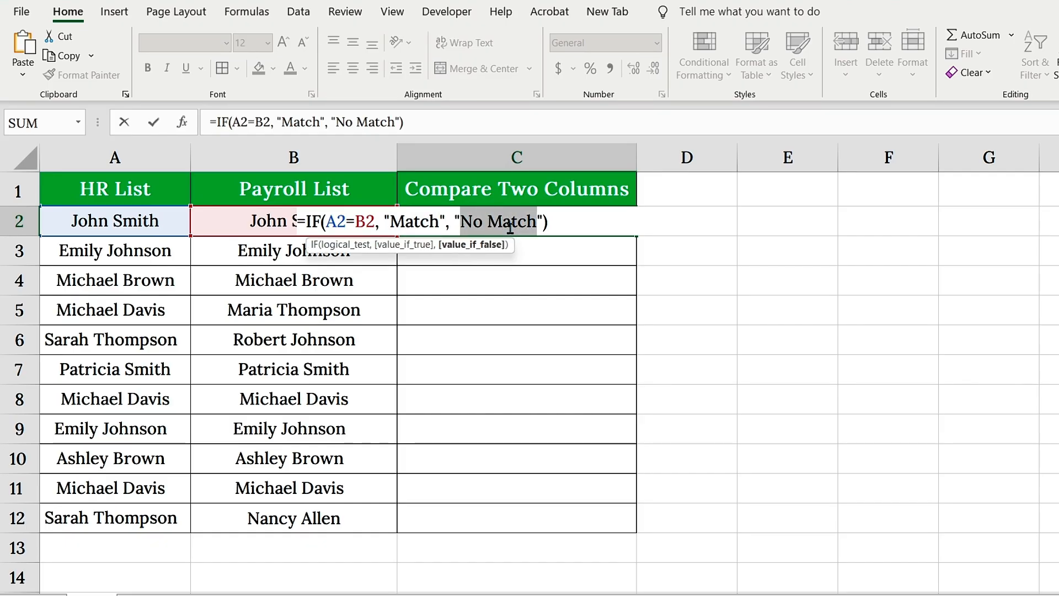
click(312, 221)
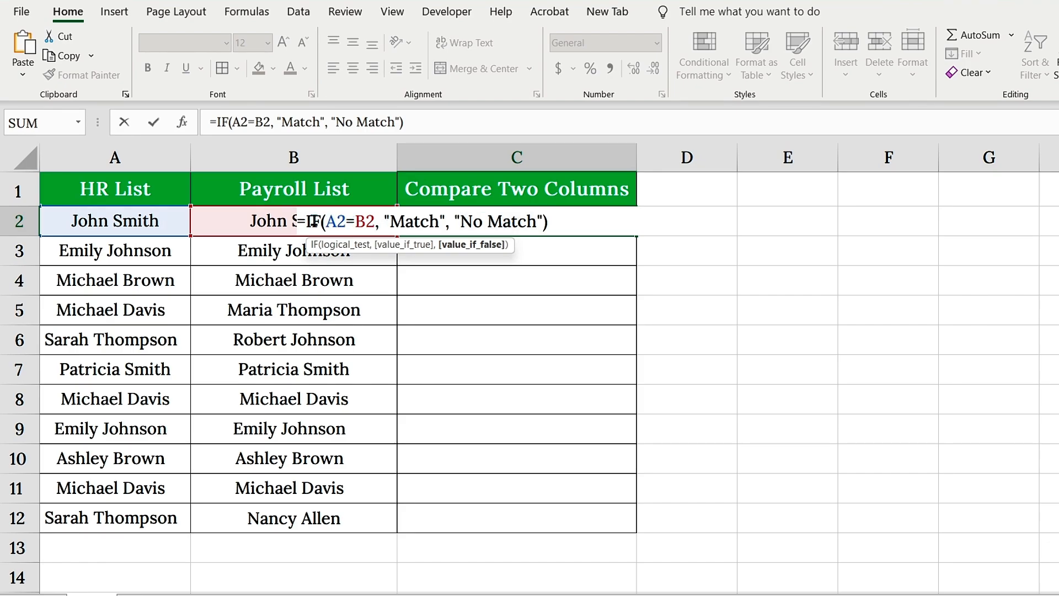
drag(326, 221, 375, 221)
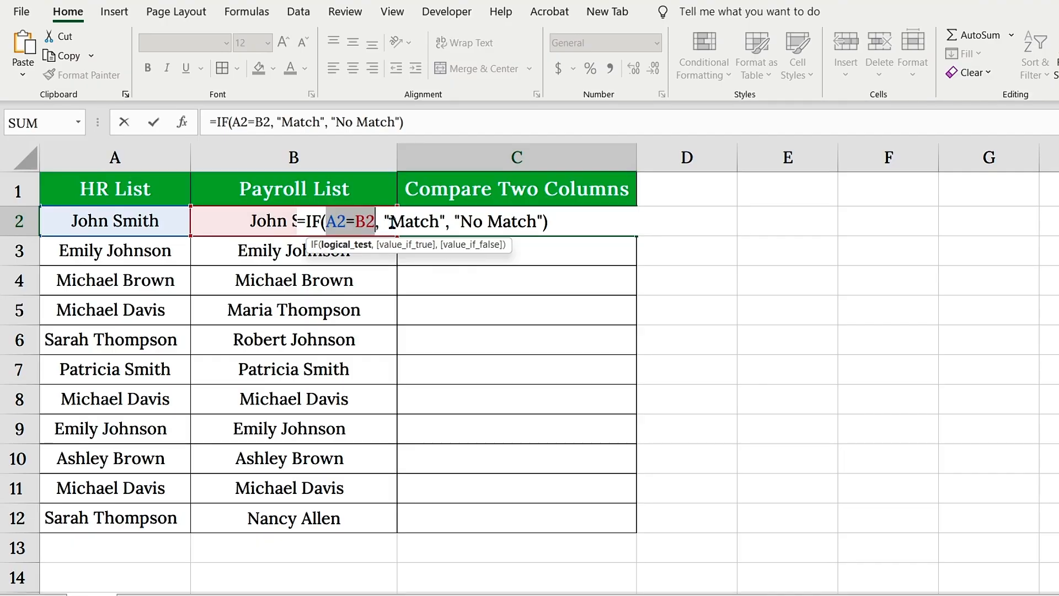
drag(390, 221, 533, 222)
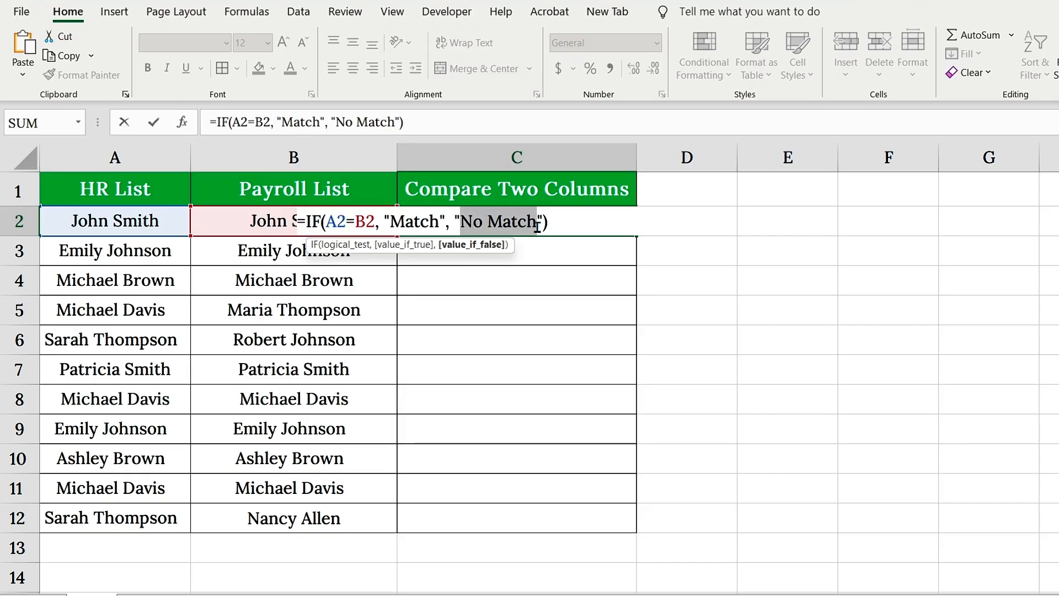
click(566, 224)
key(ctrl+Return)
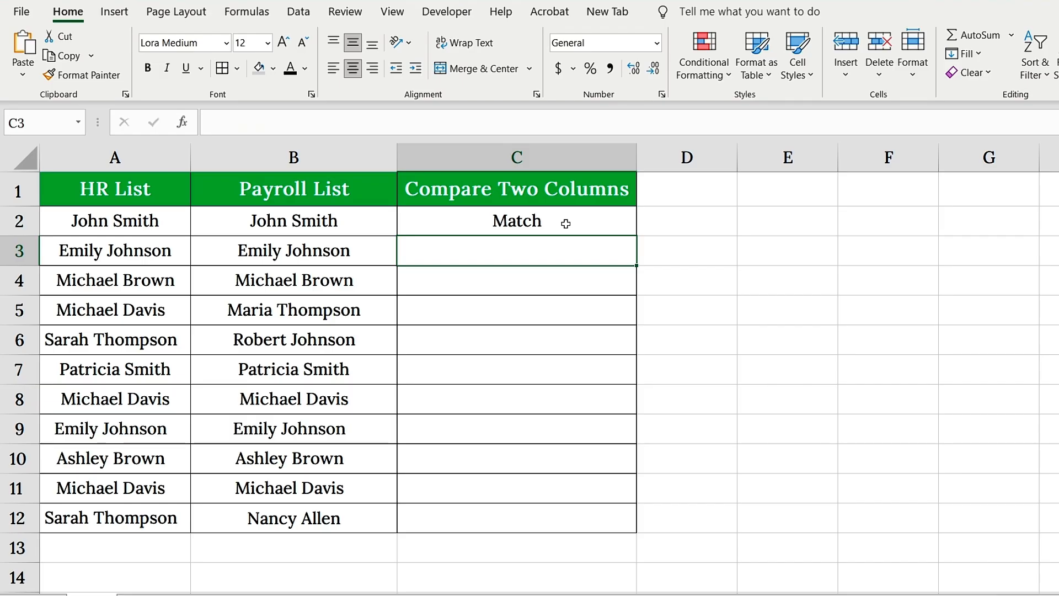
- Fill the IF formula from C2 down through C12
drag(636, 237, 642, 518)
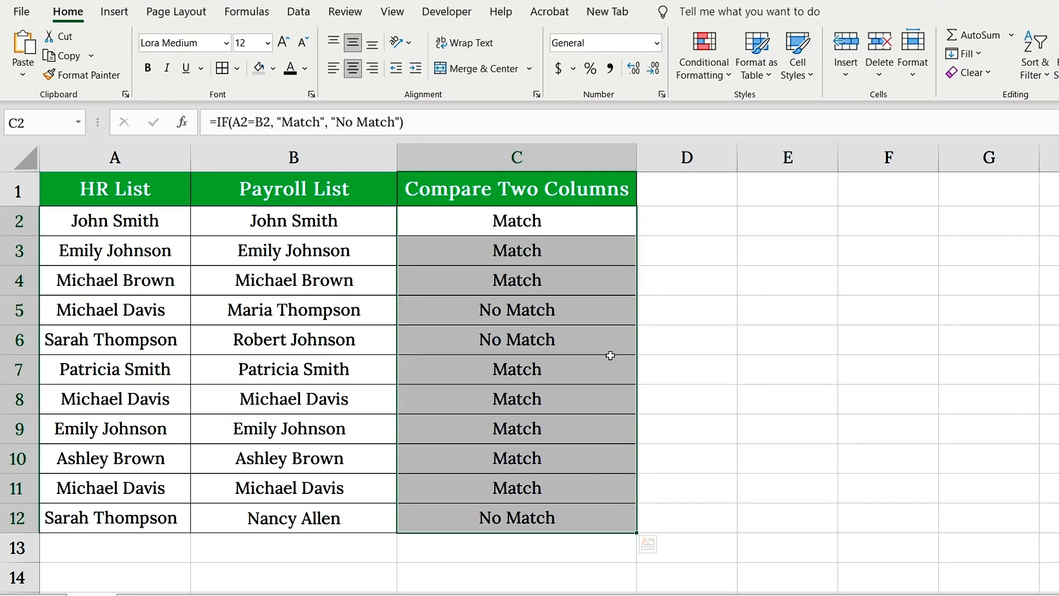
click(575, 233)
click(557, 307)
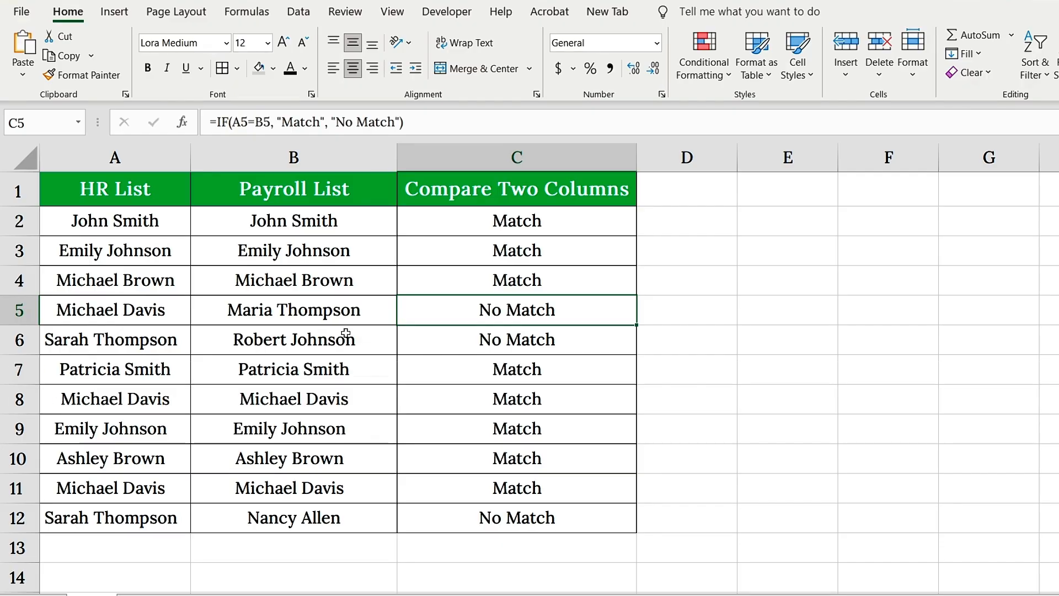
- Start a new formula-based conditional formatting rule for A2:B12 with the formula =$A2<>$B2
drag(165, 225, 340, 517)
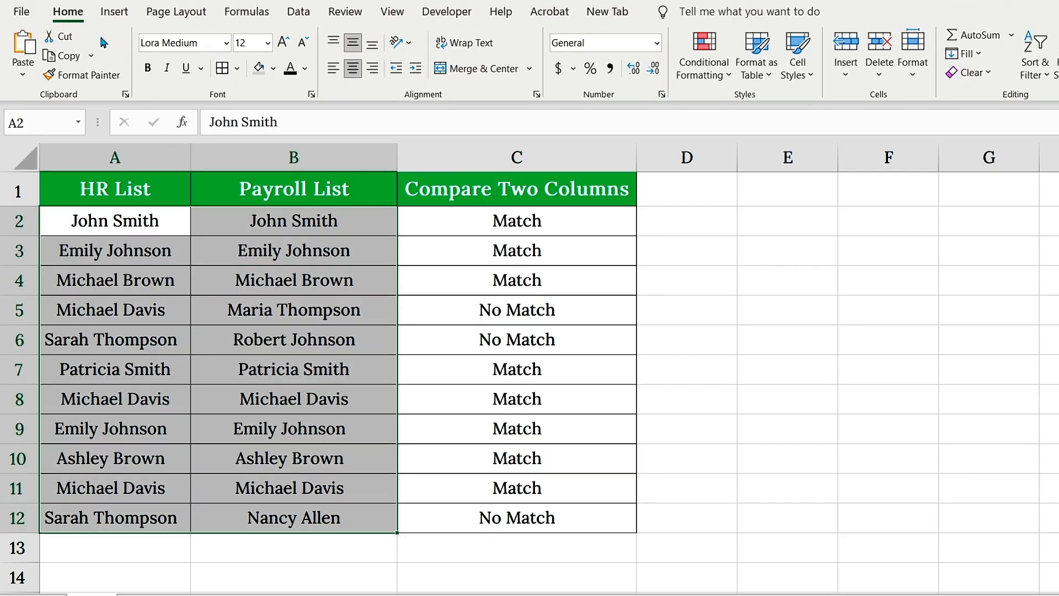
click(714, 79)
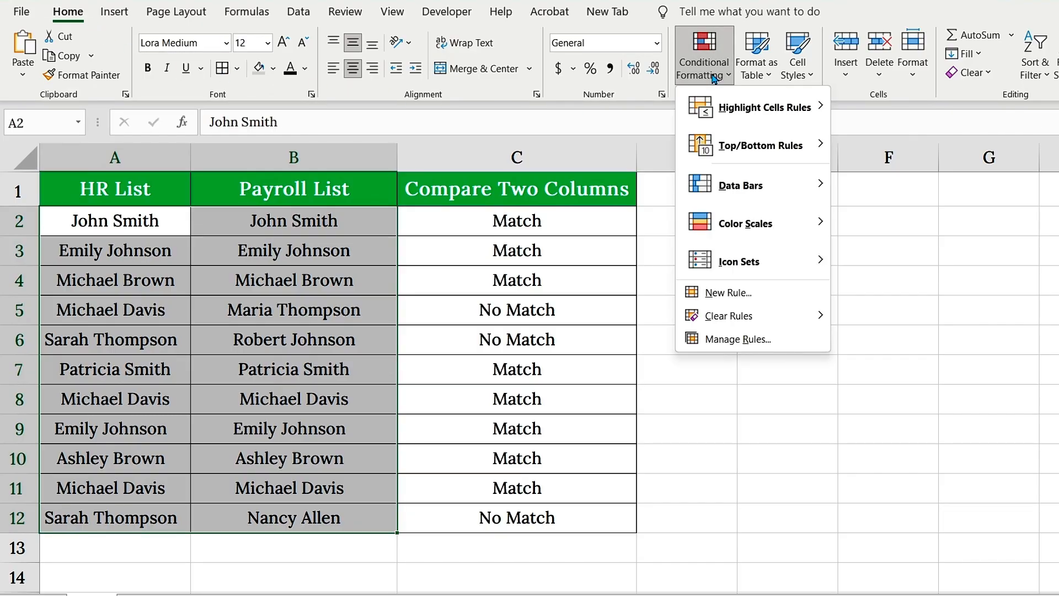
click(725, 293)
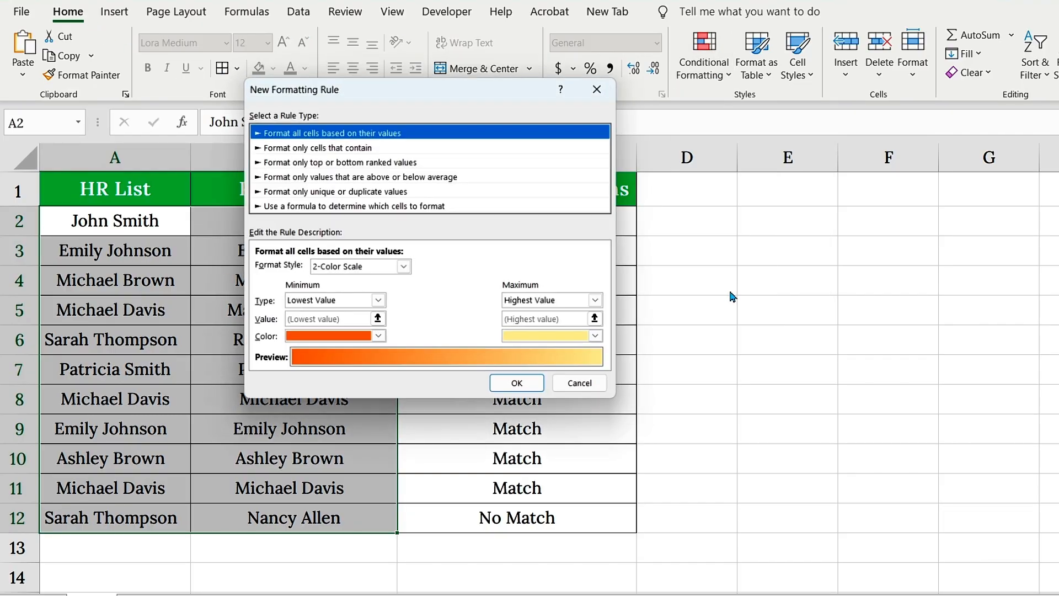
click(329, 207)
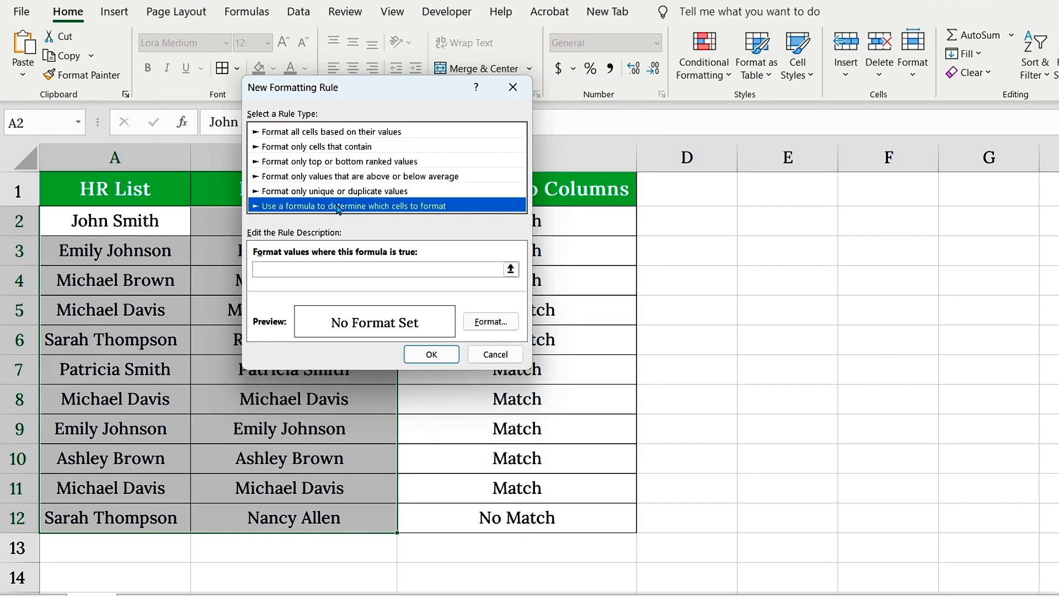
click(324, 269)
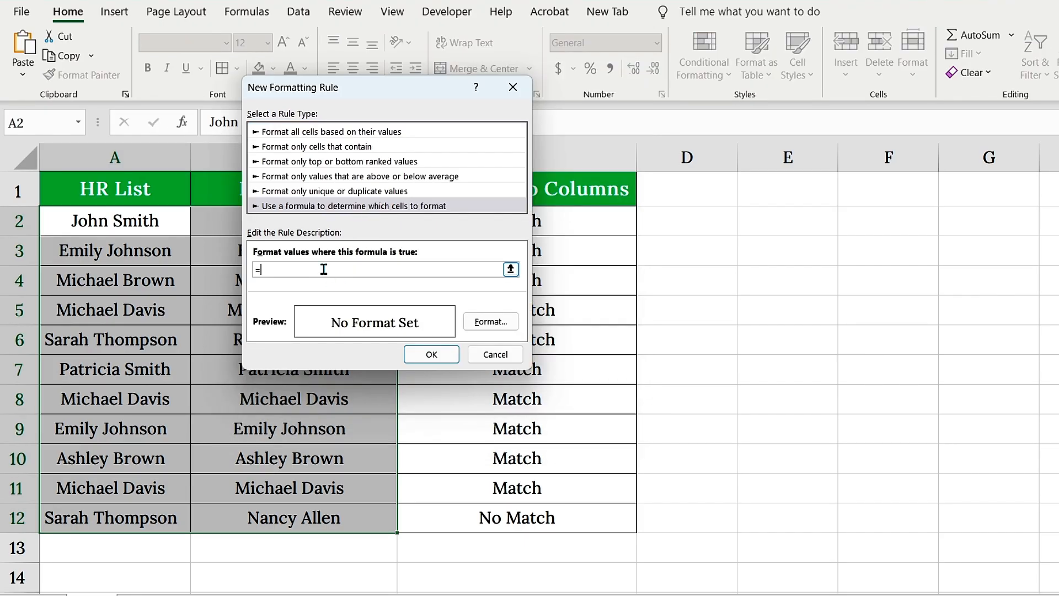
text(=$A2<>$B2)
- Give the formatting rule a red background fill and apply it to the two name columns
click(491, 321)
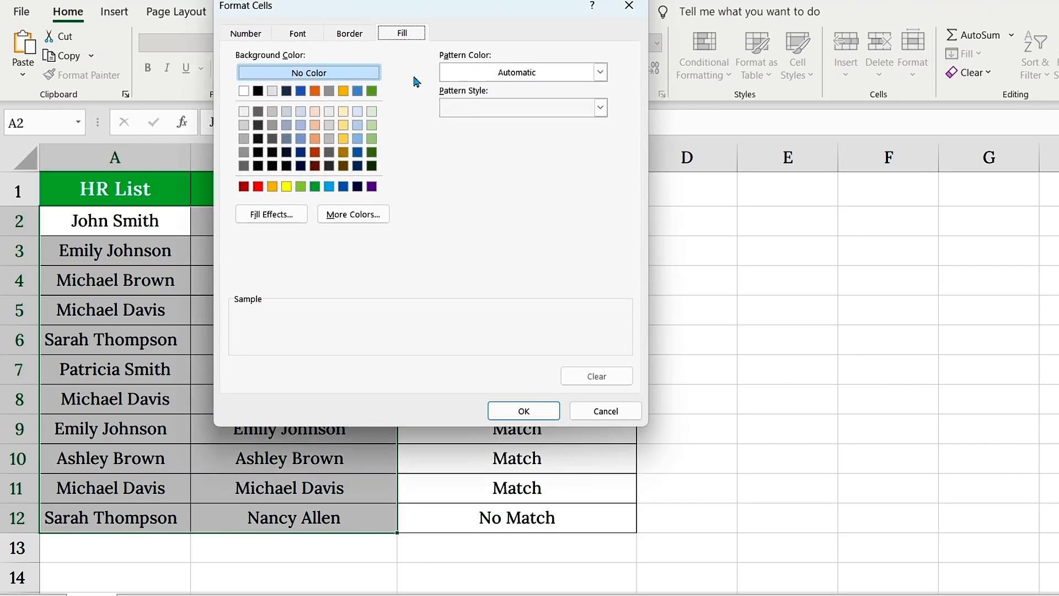
click(258, 187)
click(523, 411)
click(425, 356)
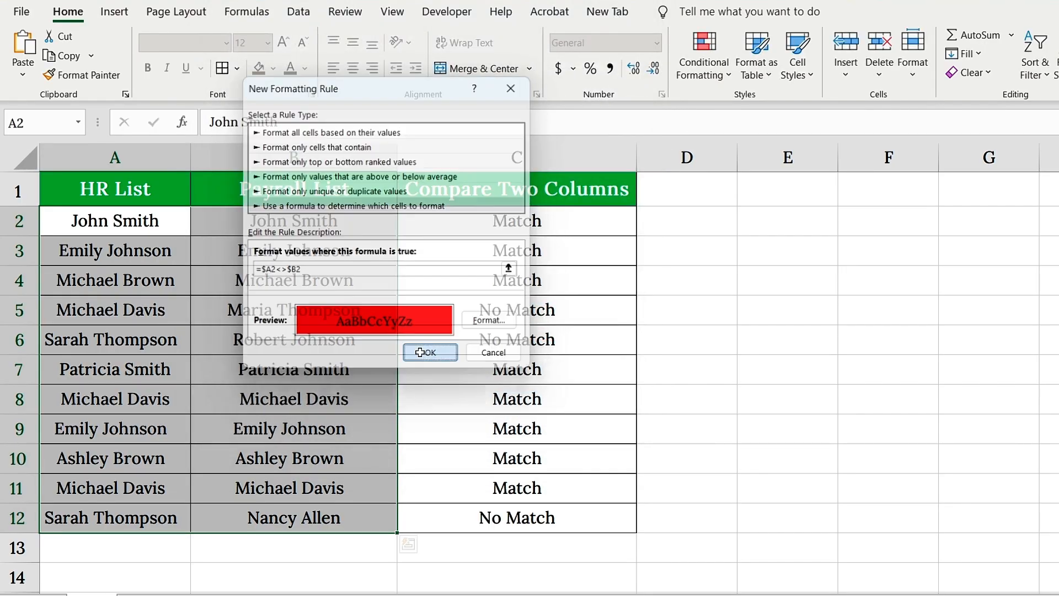
click(279, 320)
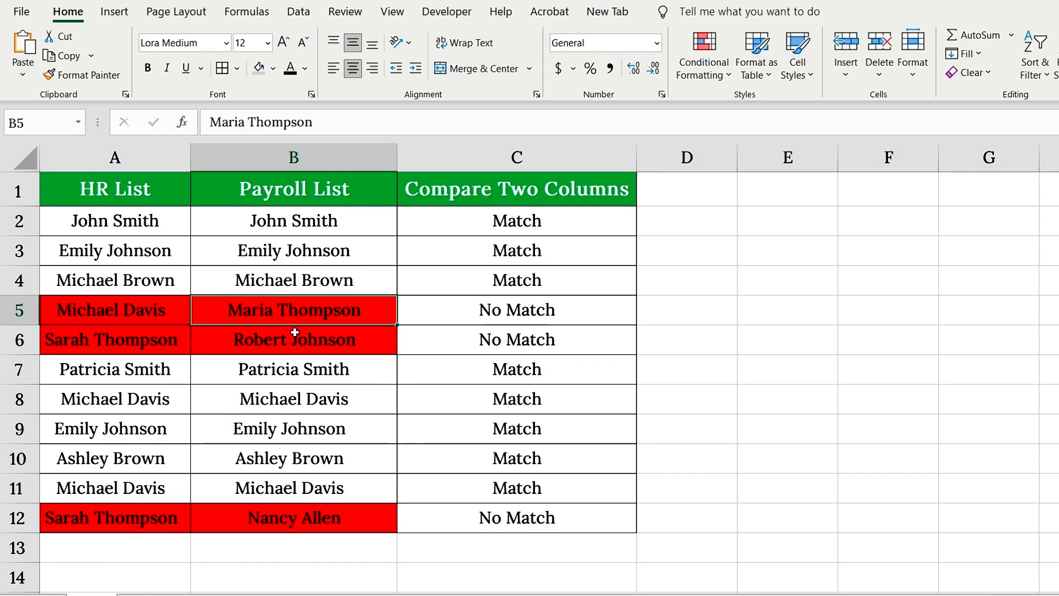
- Undo the red highlighting on the two name columns and clear the IF formula results from C2:C12
key(ctrl+z)
drag(480, 231, 516, 515)
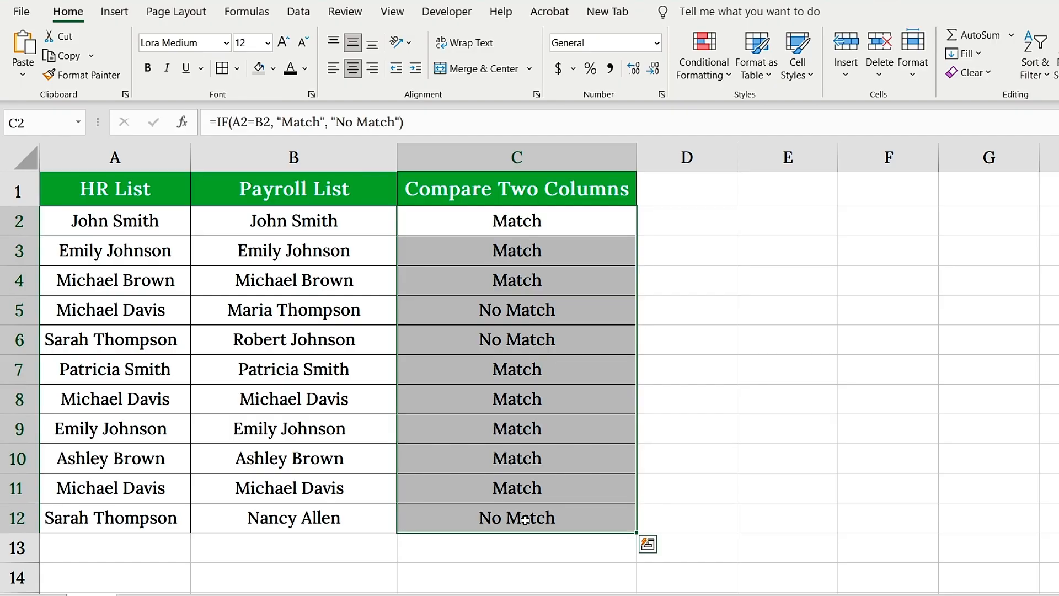
key(Delete)
- Write the formula =VLOOKUP(A2, $B$2:$B$12, 1, FALSE) in cell C2, looking up the HR name in the Payroll List
click(146, 160)
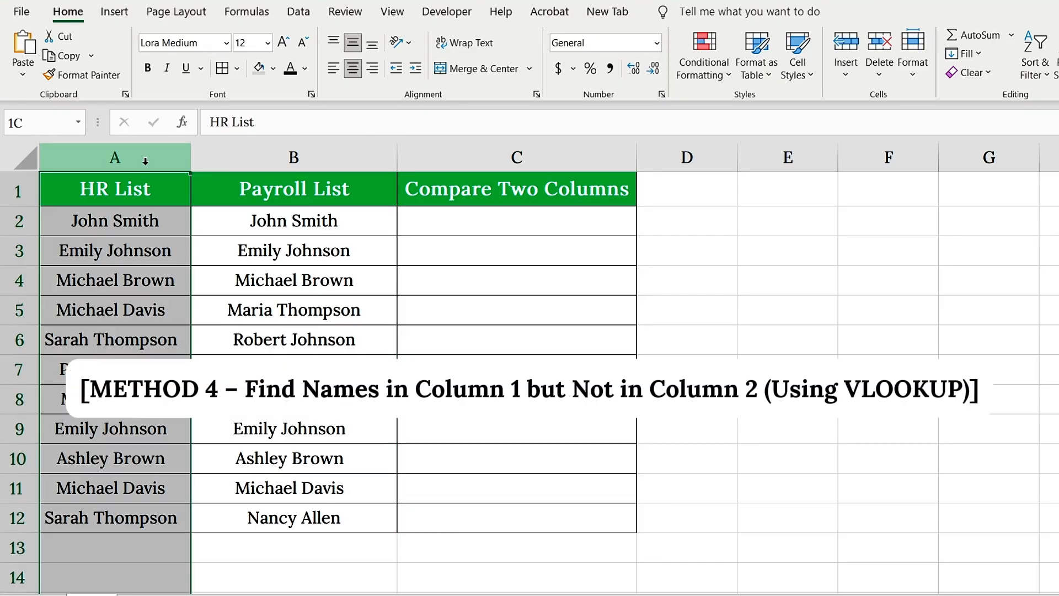
click(331, 163)
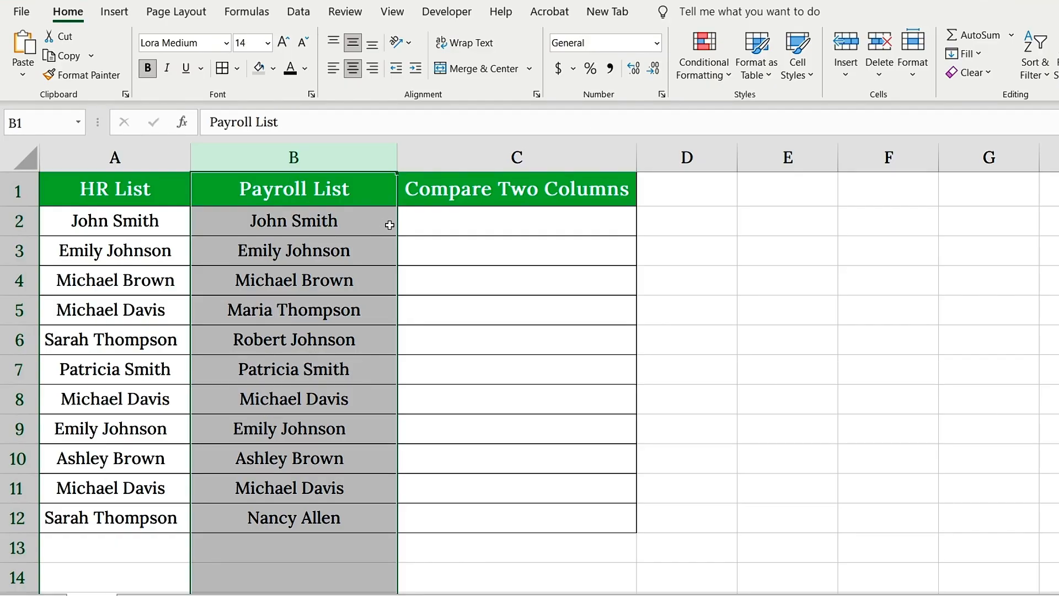
click(501, 227)
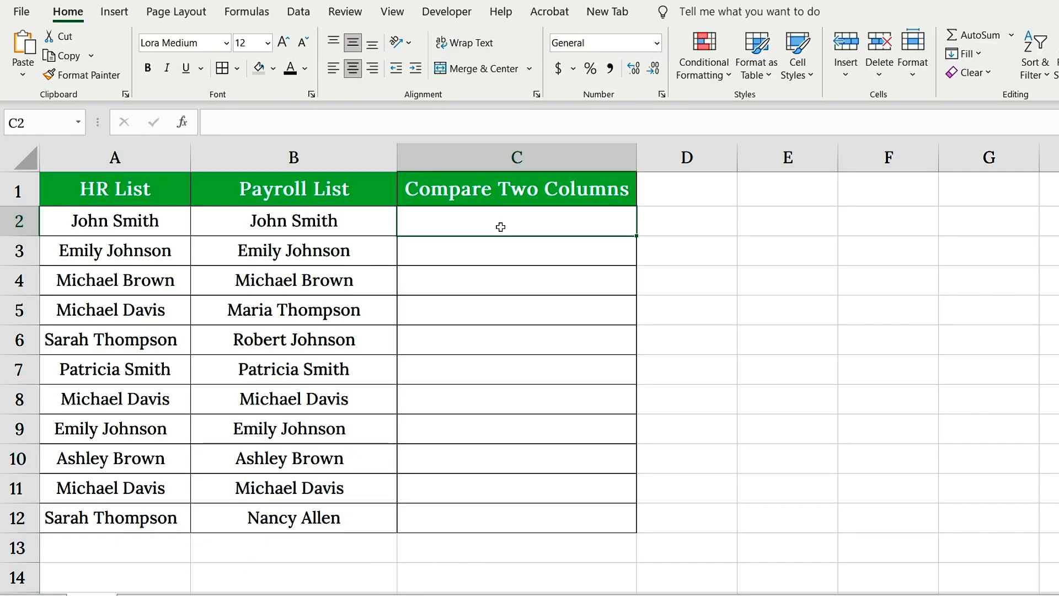
text(=VLOOKUP()
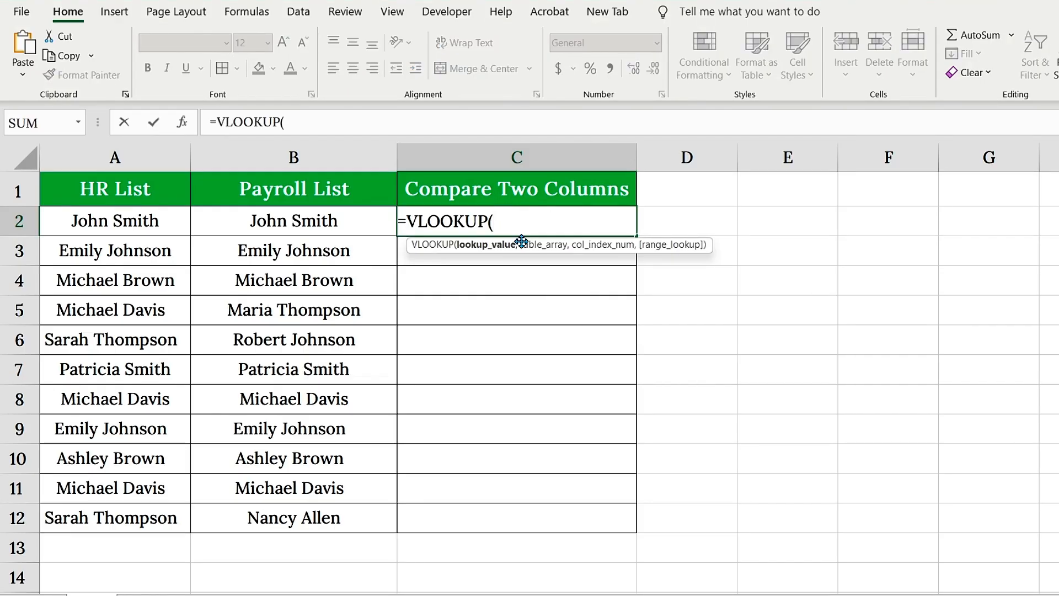
click(121, 220)
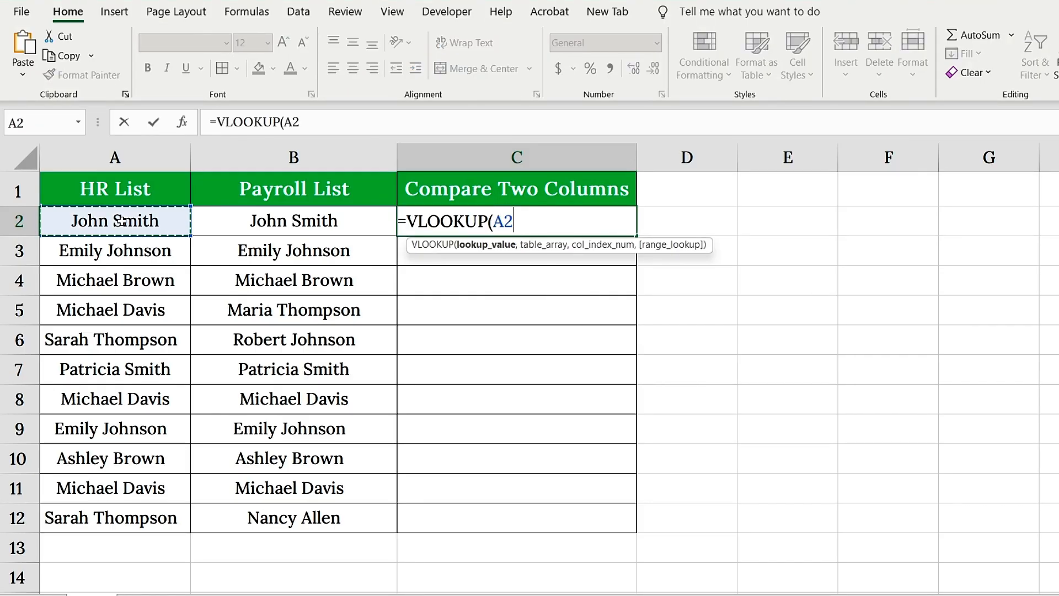
text(,)
click(261, 232)
drag(262, 245, 298, 515)
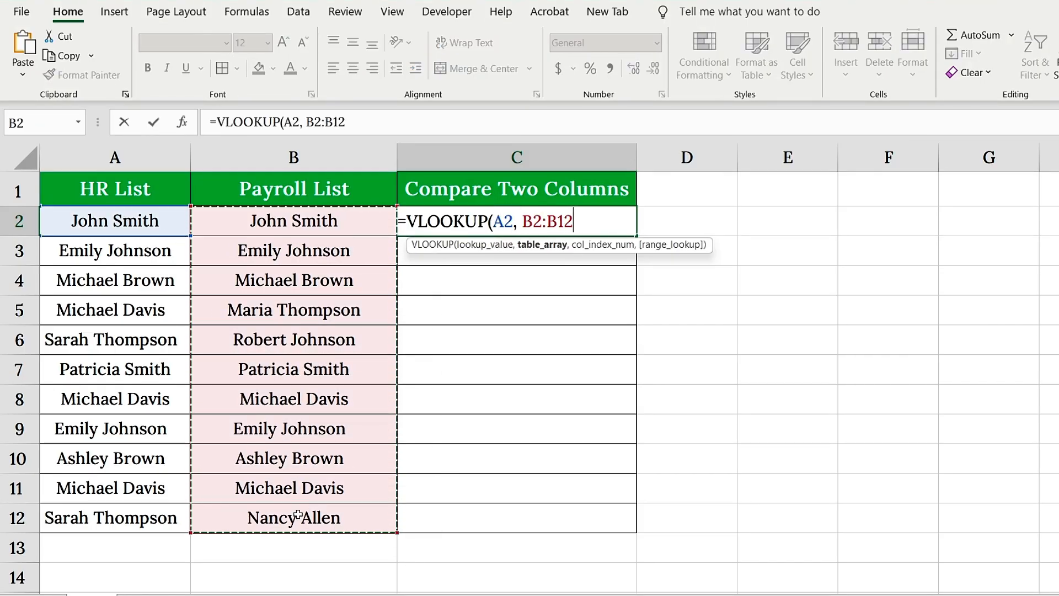
key(F4)
text(,)
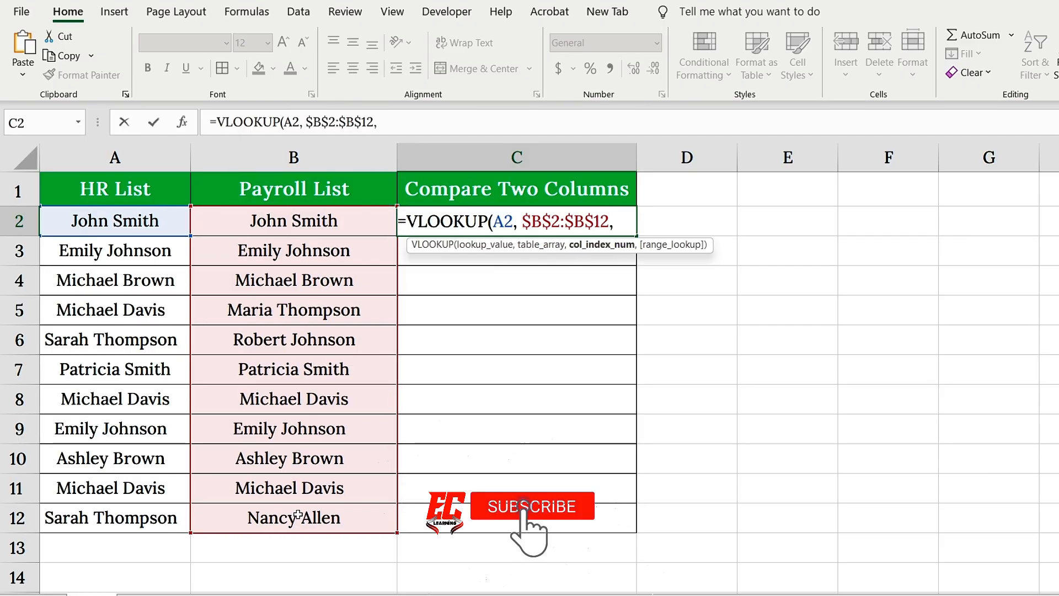
text( 1, FA)
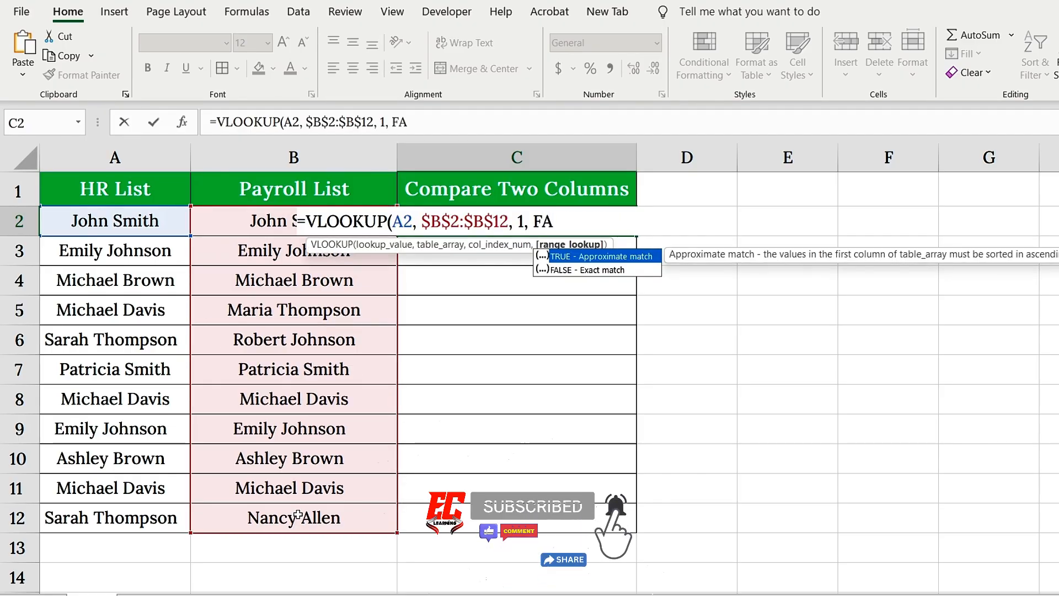
double_click(567, 269)
text())
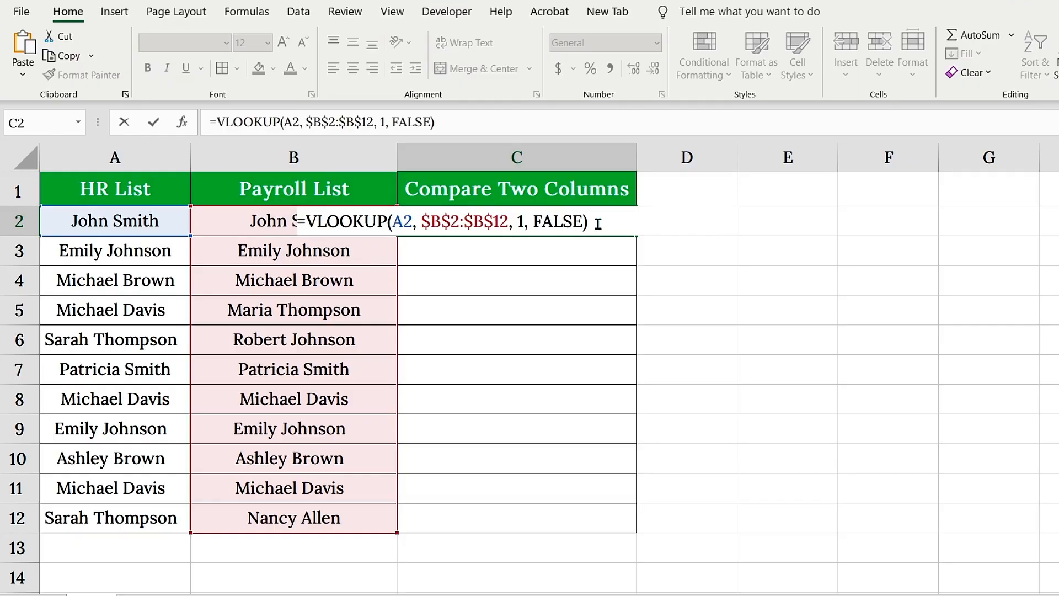
- Review the lookup range, column index and exact-match arguments of the VLOOKUP formula and commit it in C2
drag(393, 221, 516, 221)
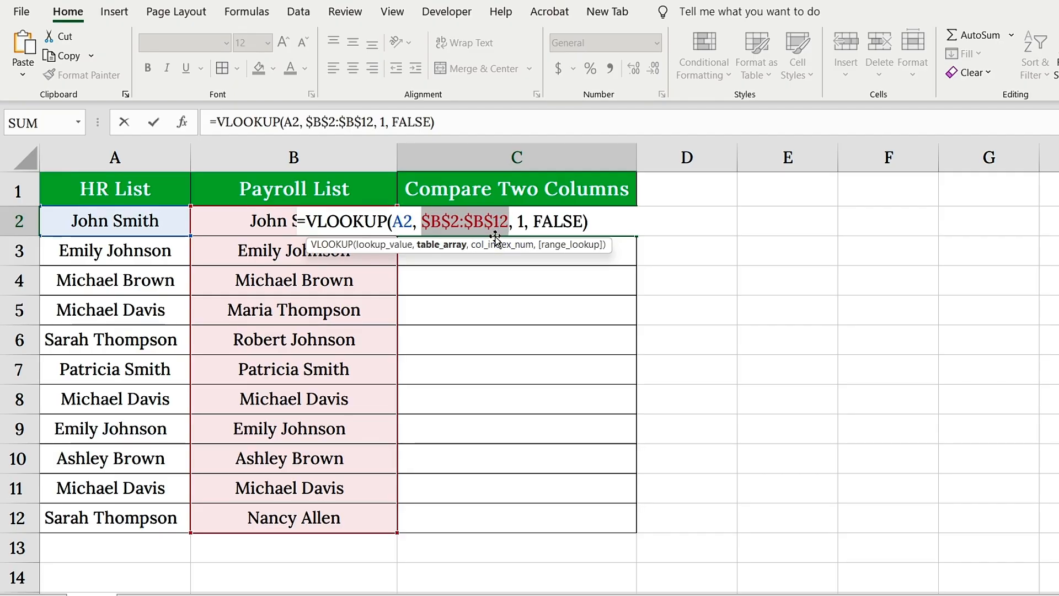
double_click(520, 225)
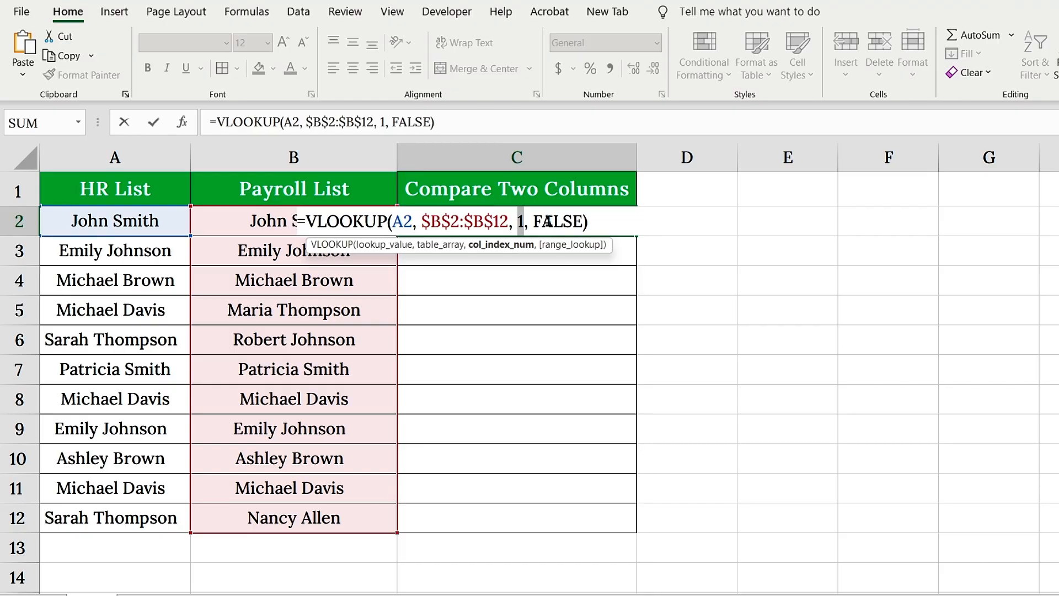
drag(535, 221, 583, 220)
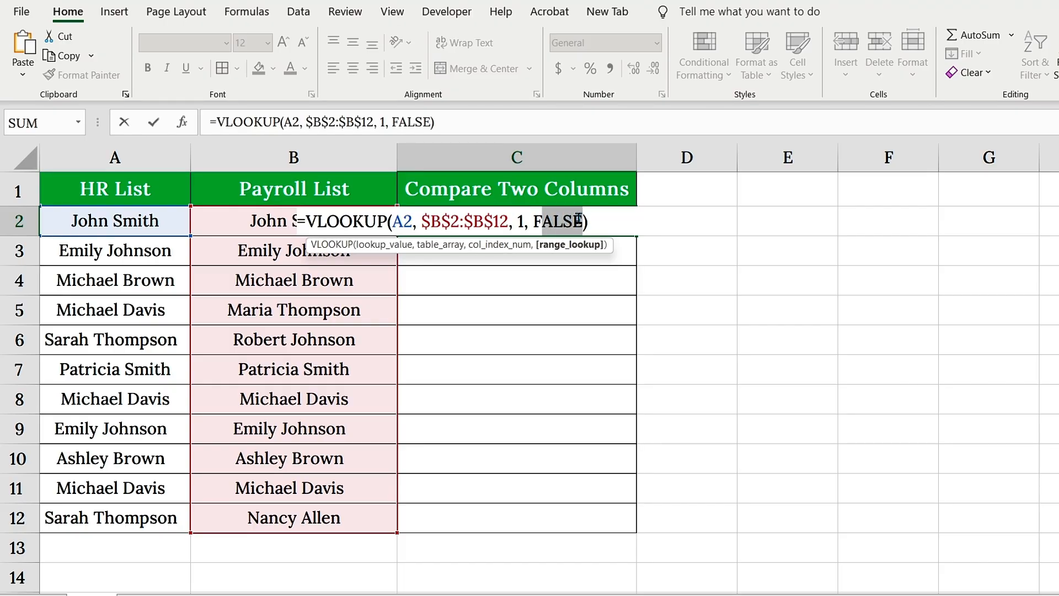
click(535, 222)
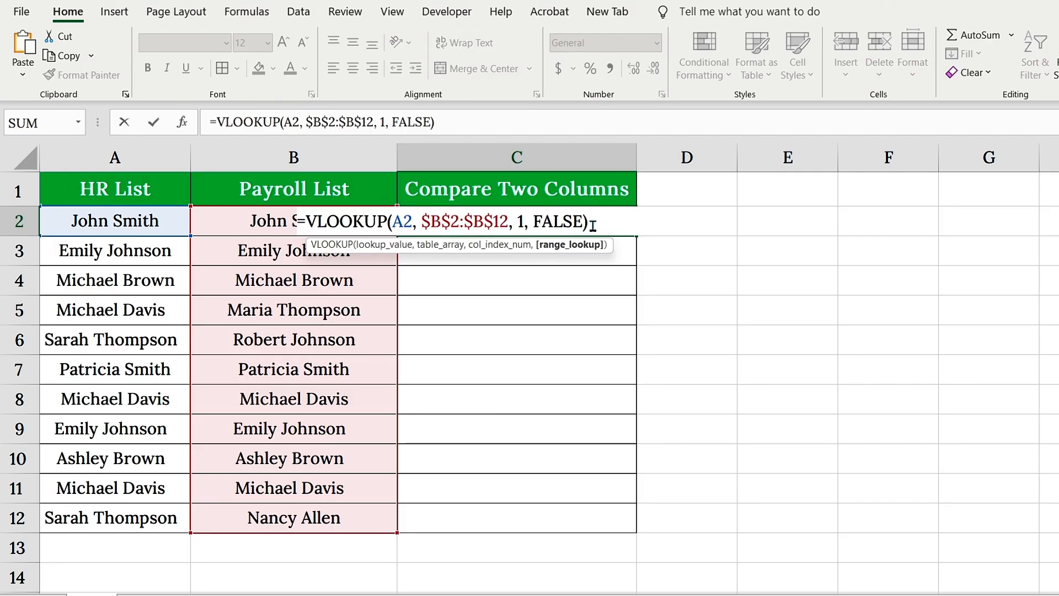
click(592, 226)
key(Return)
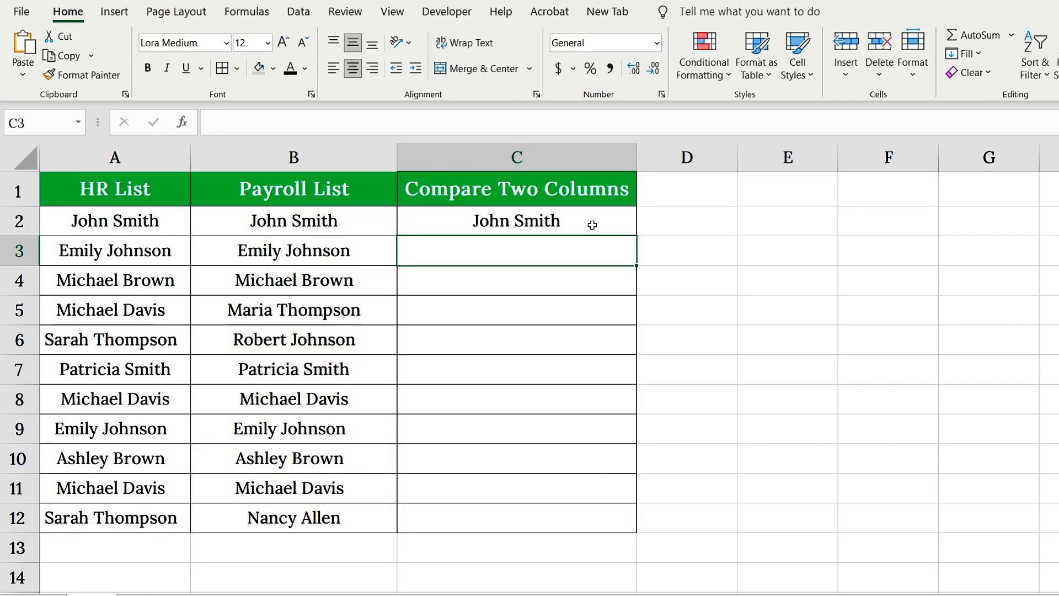
- Fill the VLOOKUP formula from C2 down through C12 and check the result in C6
click(603, 226)
drag(635, 236, 645, 521)
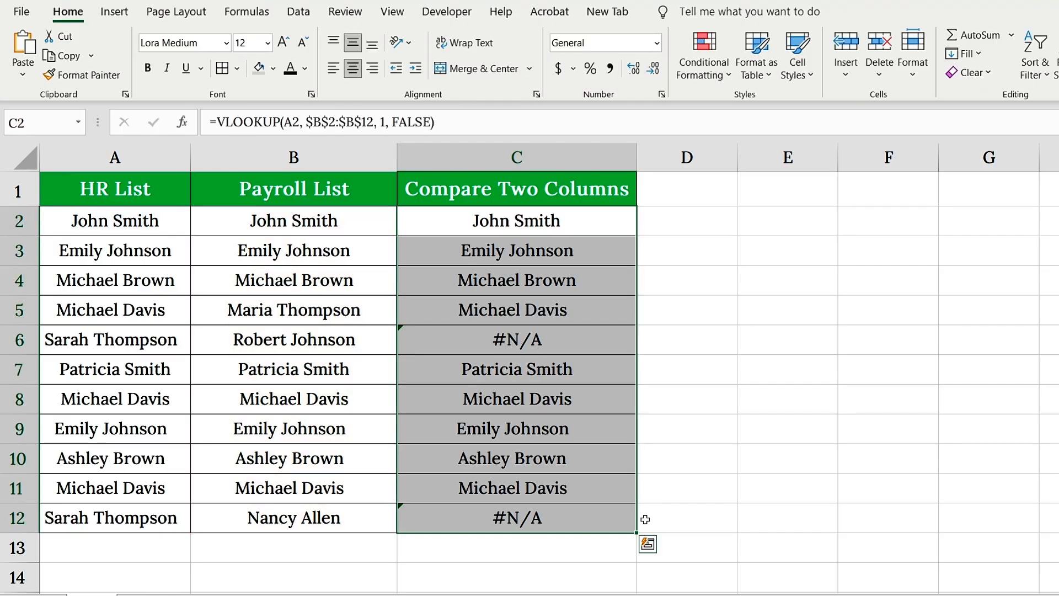
click(550, 342)
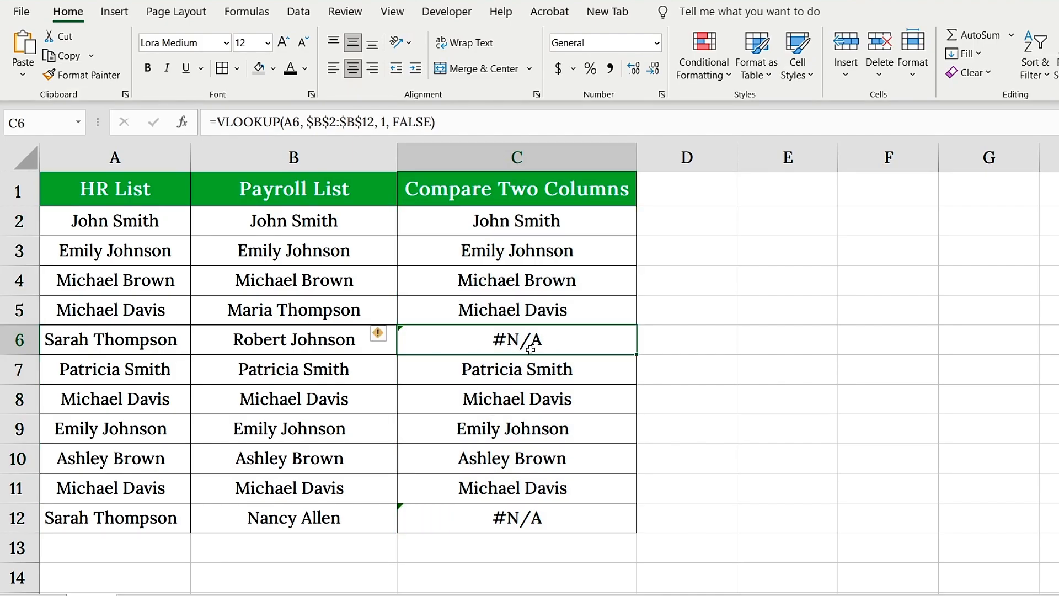
- Wrap the C2 formula in IFERROR so it reads =IFERROR(VLOOKUP(A2, $B$2:$B$12, 1, FALSE), "Not Found")
click(493, 224)
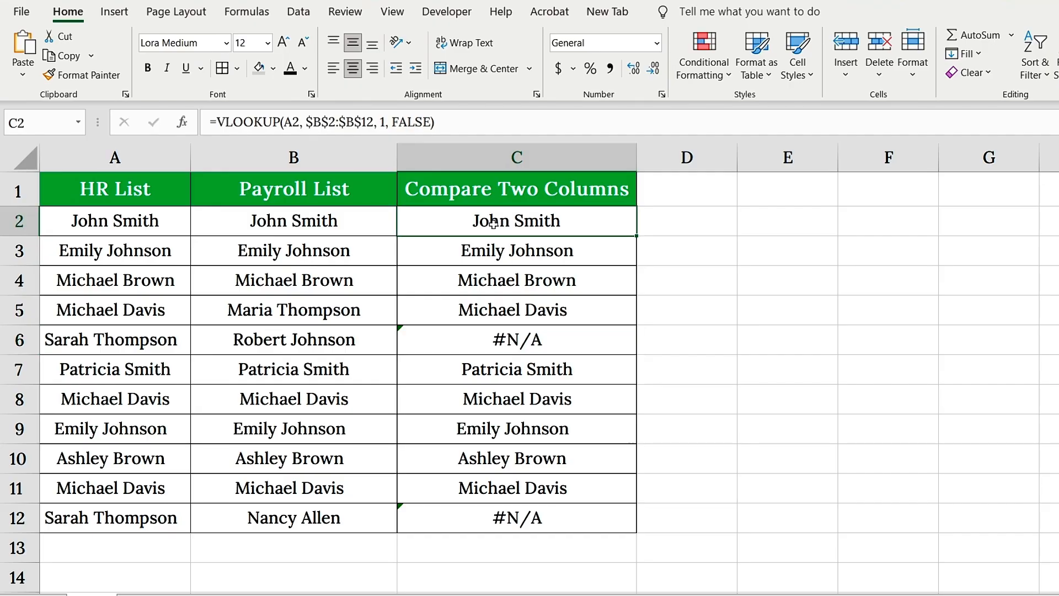
click(216, 122)
text(IFE)
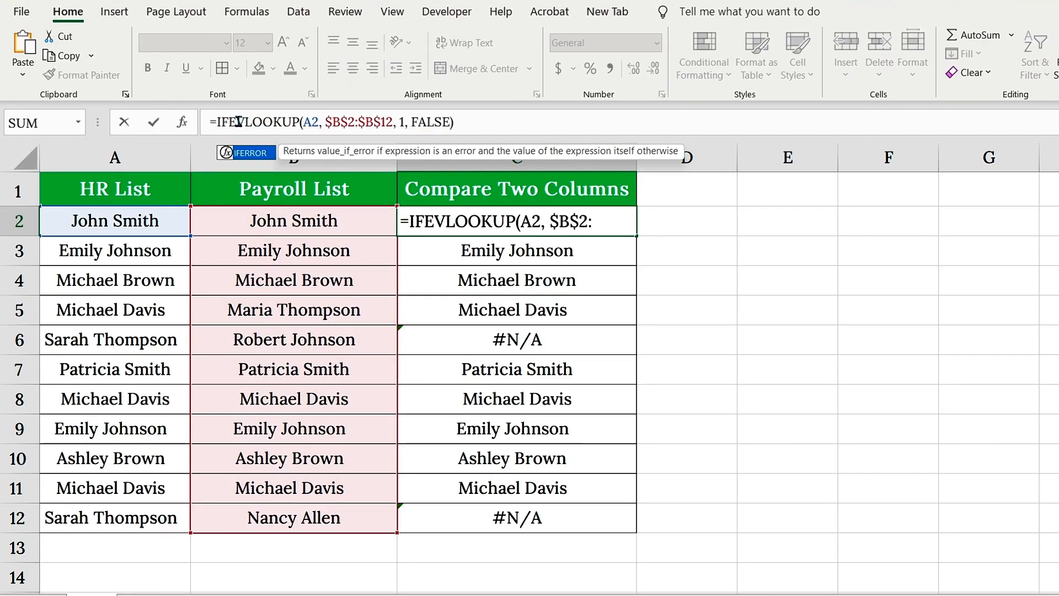
key(Tab)
click(495, 122)
text(,)
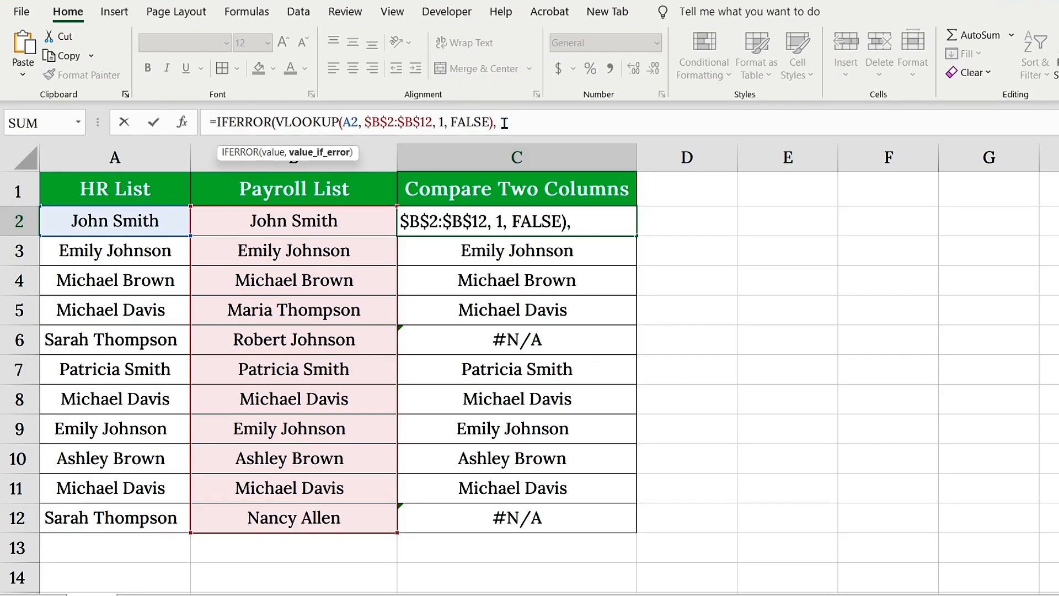
text( "Not Found"))
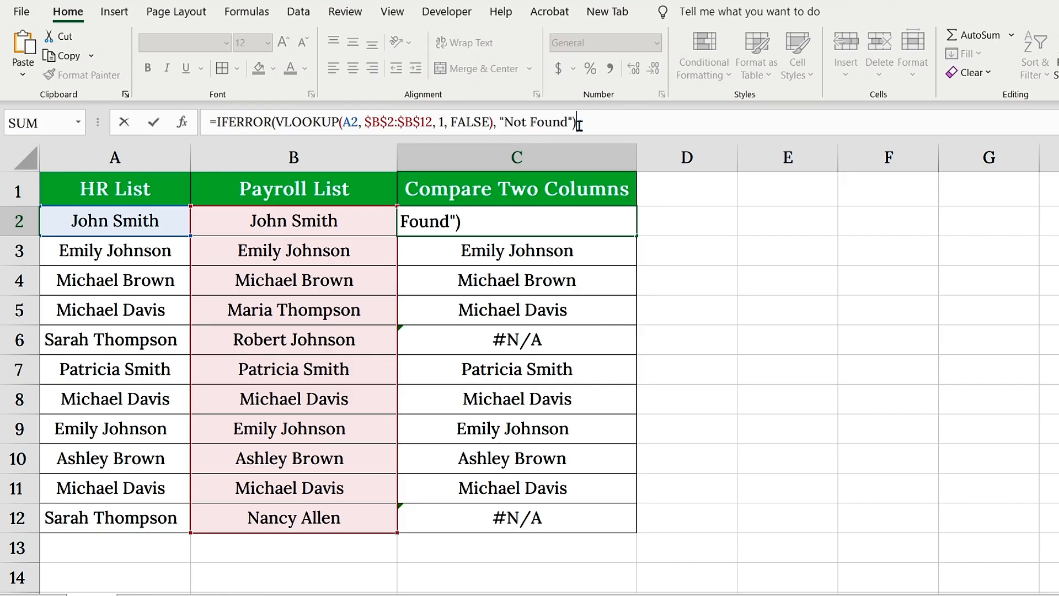
key(Return)
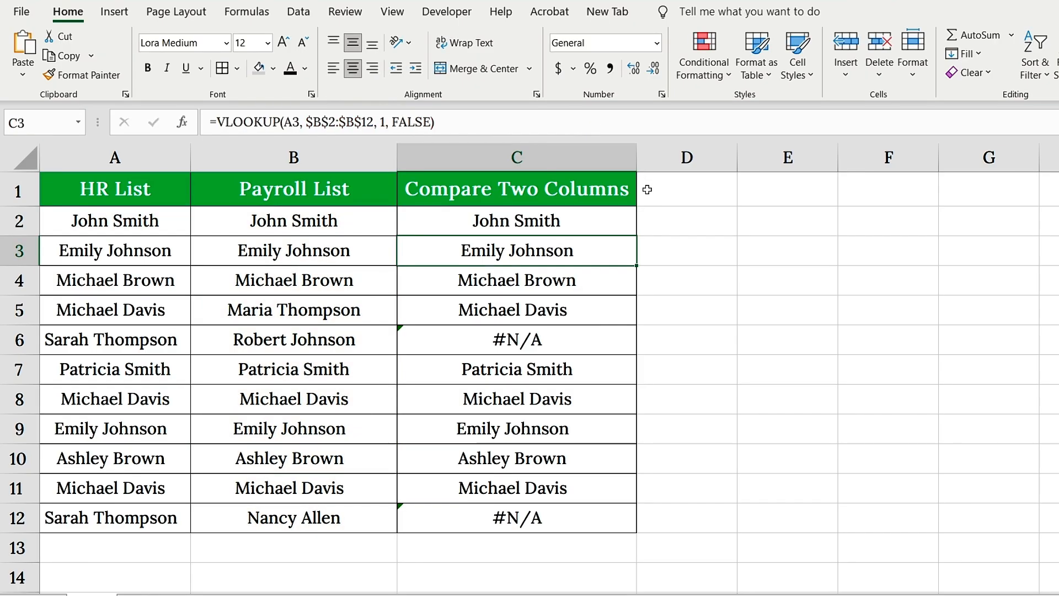
- Fill the IFERROR formula from C2 down through C12 and check the result in C6
click(614, 223)
drag(636, 236, 612, 521)
click(545, 343)
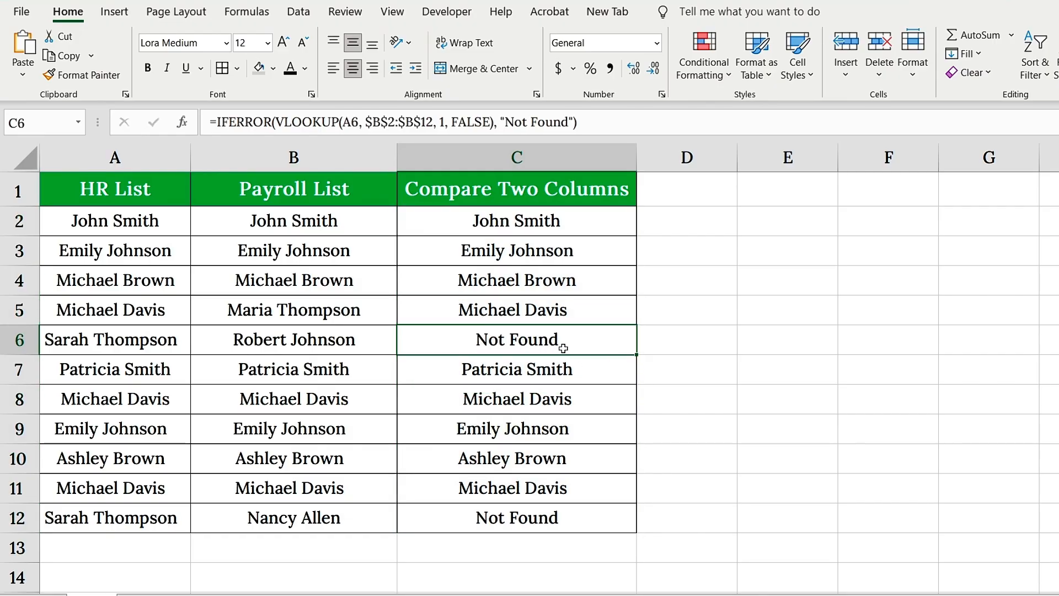